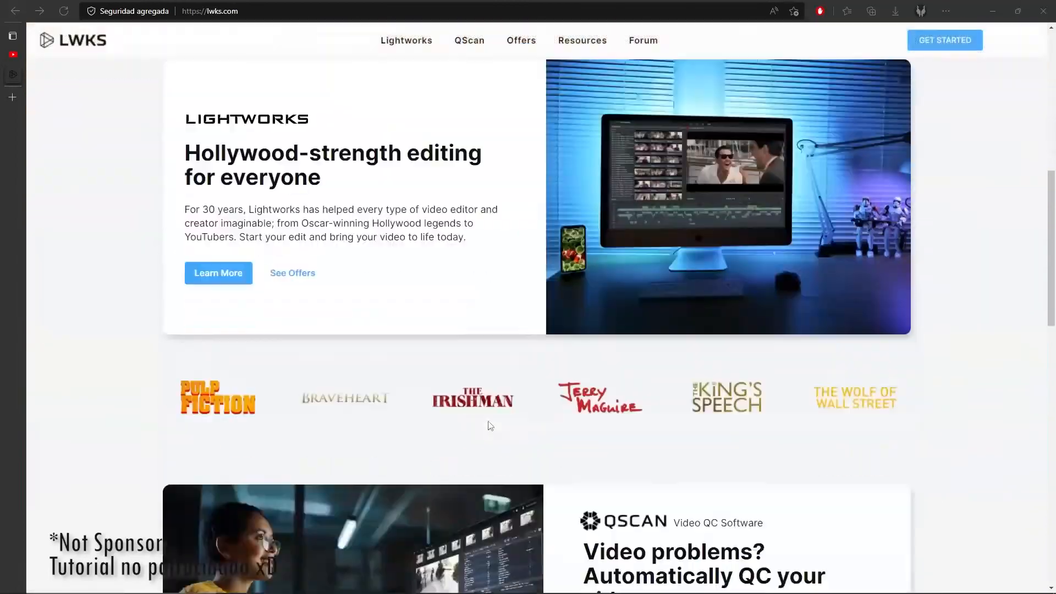
pyautogui.scroll(3, 489, 424)
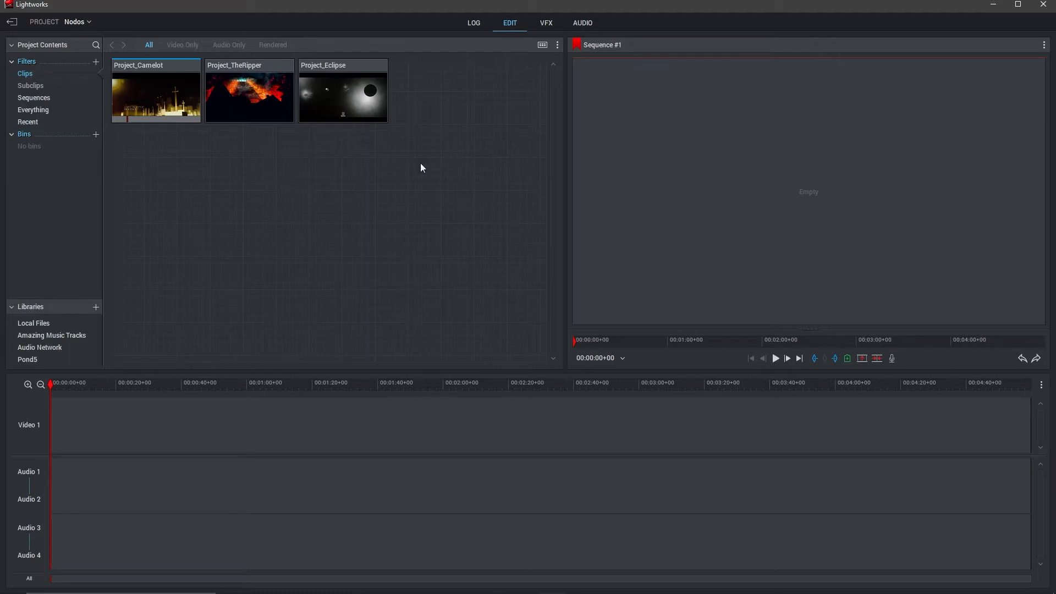
# Step: Add tracks to the empty sequence to make three video tracks and six audio tracks
pyautogui.rightClick(388, 419)
pyautogui.moveTo(527, 463)
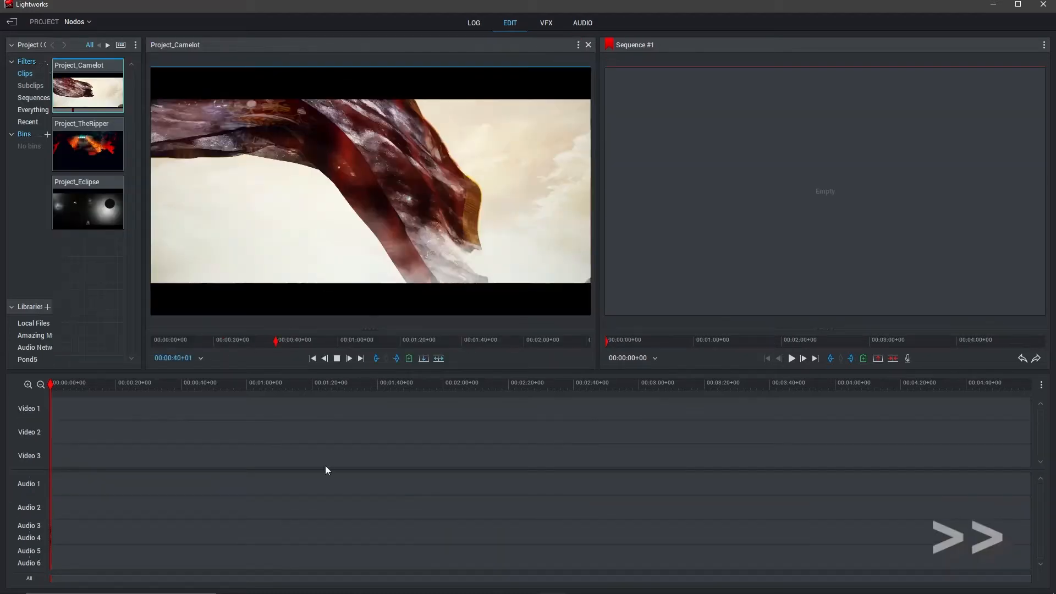
pyautogui.moveTo(516, 589)
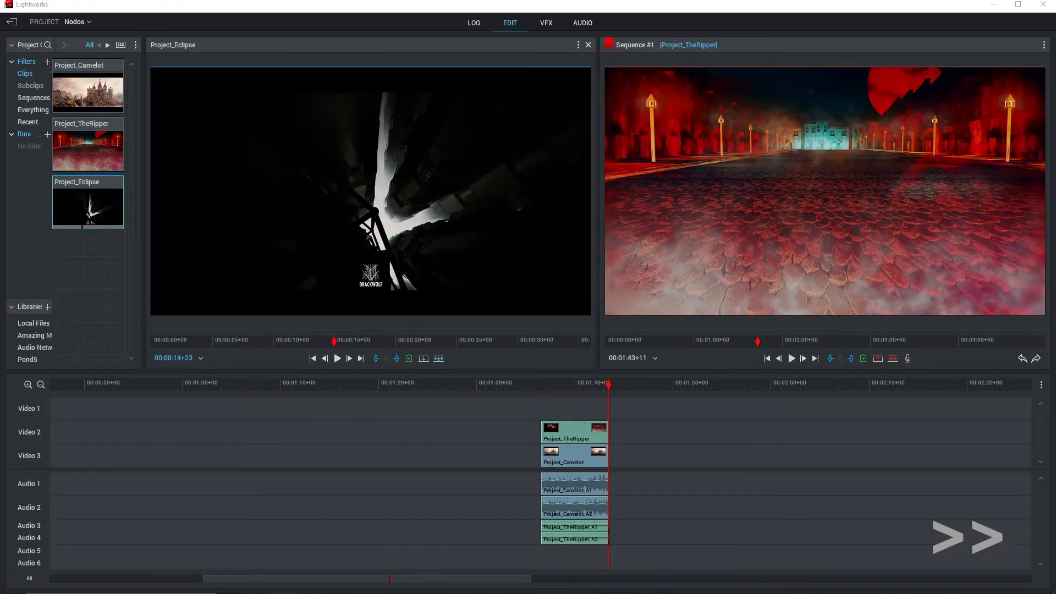
# Step: Mark a section of Project_Eclipse ending at about 00:00:52+20 and place it on Video 1, directly above the Project_TheRipper and Project_Camelot clips
pyautogui.press('Delete')
pyautogui.click(24, 295)
pyautogui.doubleClick(88, 94)
pyautogui.moveTo(156, 342); pyautogui.dragTo(410, 361)
pyautogui.press('i')
pyautogui.press('o')
pyautogui.moveTo(370, 192); pyautogui.dragTo(608, 410)
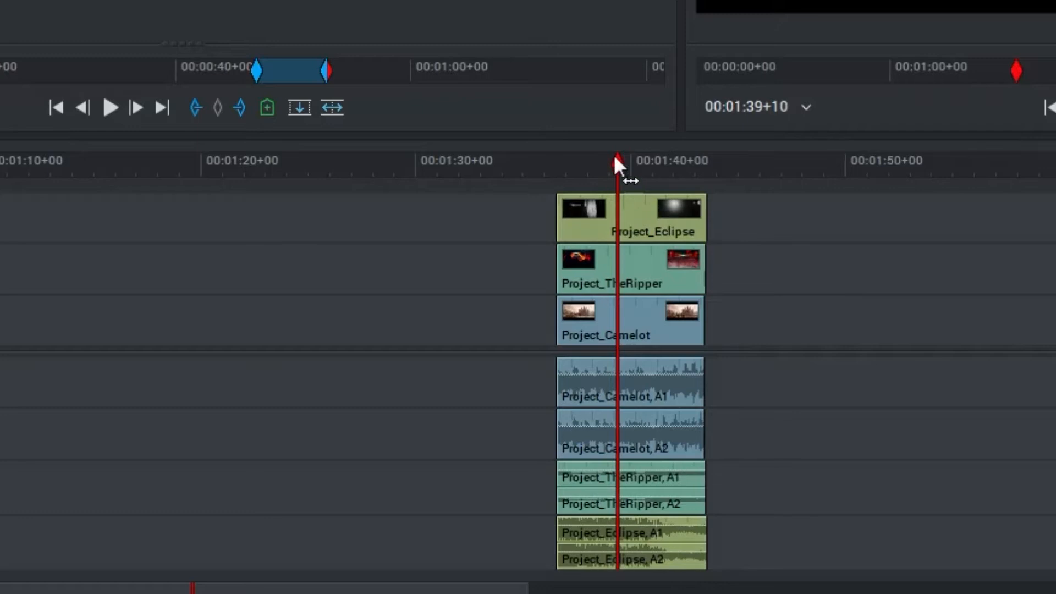
pyautogui.moveTo(615, 159); pyautogui.dragTo(626, 179)
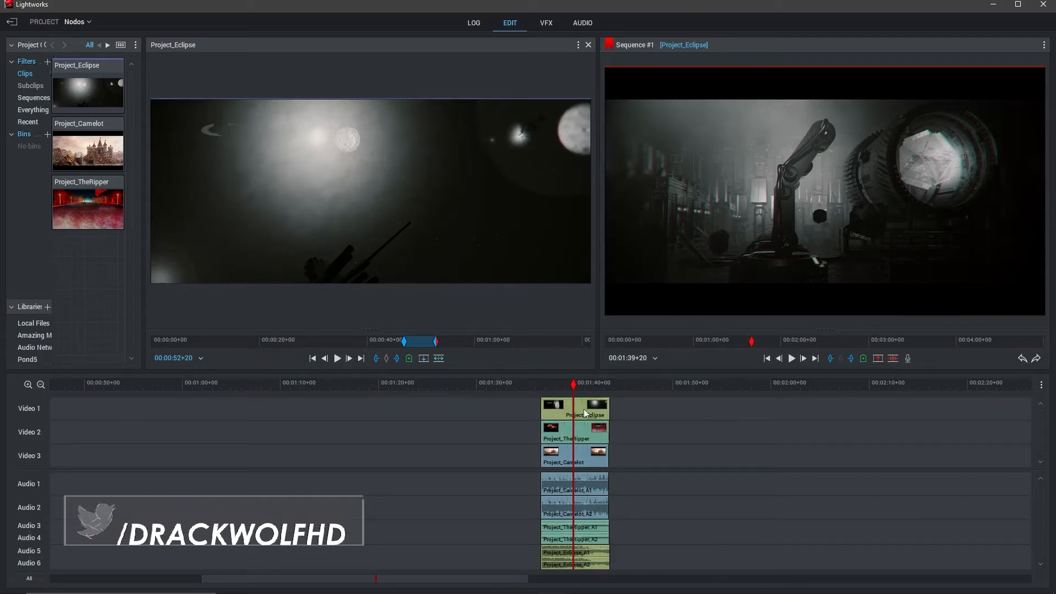
# Step: Try moving the Project_Eclipse clip from Video 1 down to Video 3, and undo the move
pyautogui.moveTo(575, 408); pyautogui.dragTo(651, 461)
pyautogui.hotkey('ctrl', 'z')
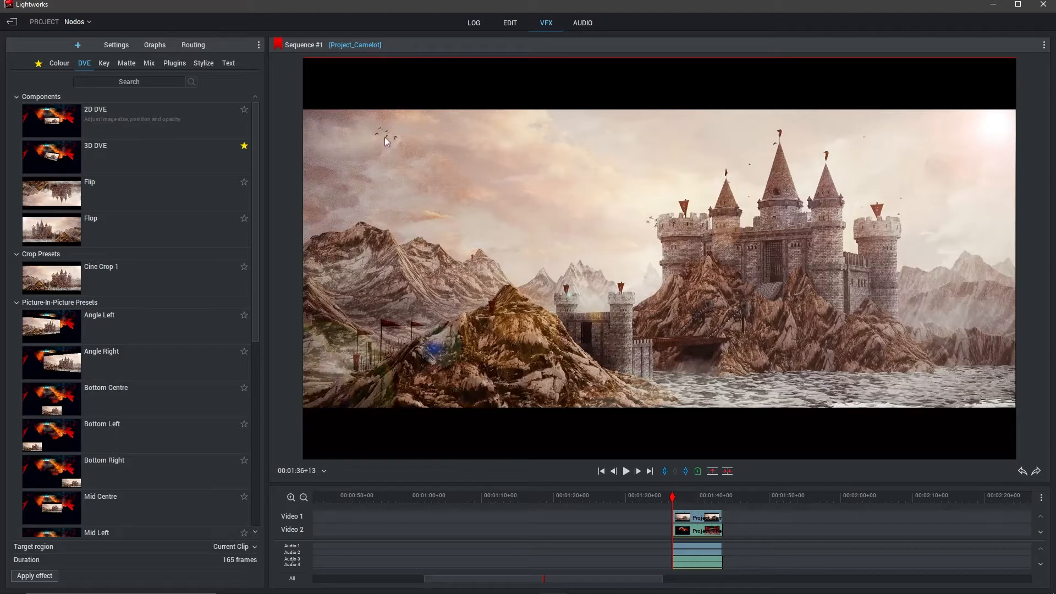
# Step: Show the effect routing of the stacked clips and widen the area holding its nodes
pyautogui.click(192, 46)
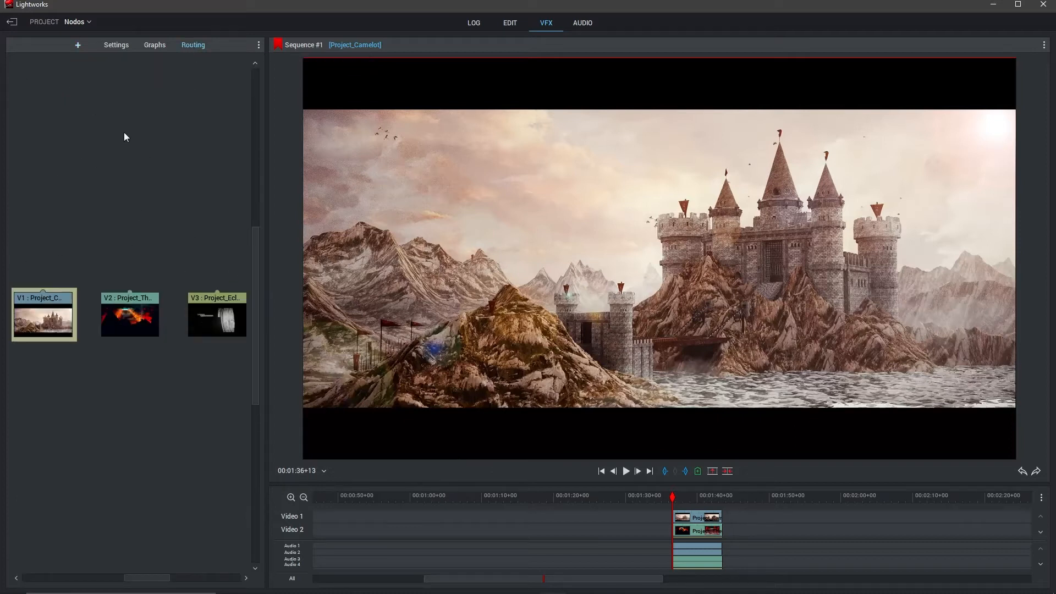
pyautogui.moveTo(267, 133); pyautogui.dragTo(435, 157)
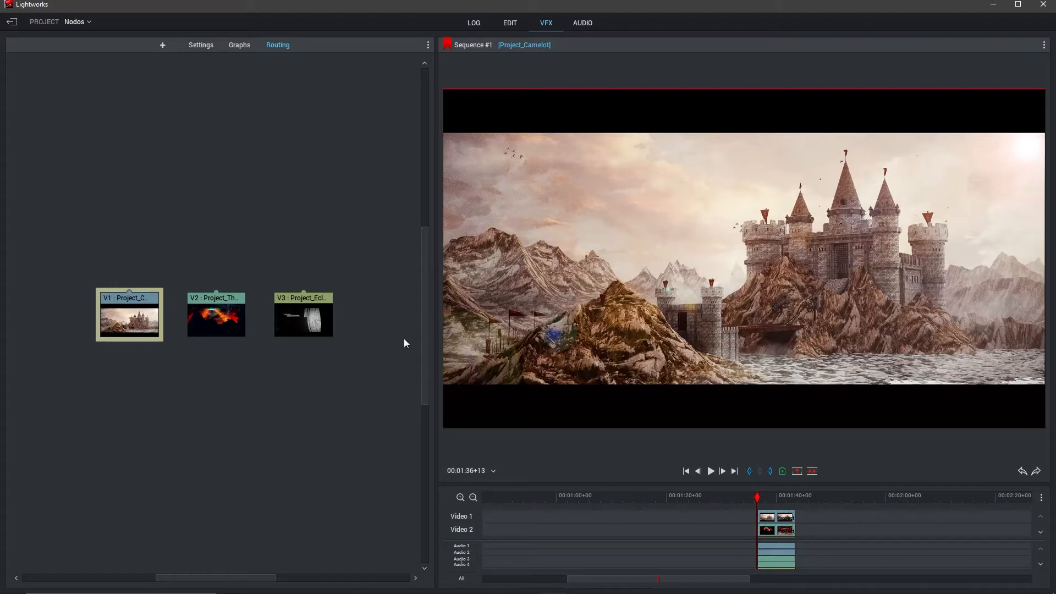
# Step: Compare the routing nodes with the playhead in the empty stretch before the clips and back over the clips
pyautogui.click(751, 497)
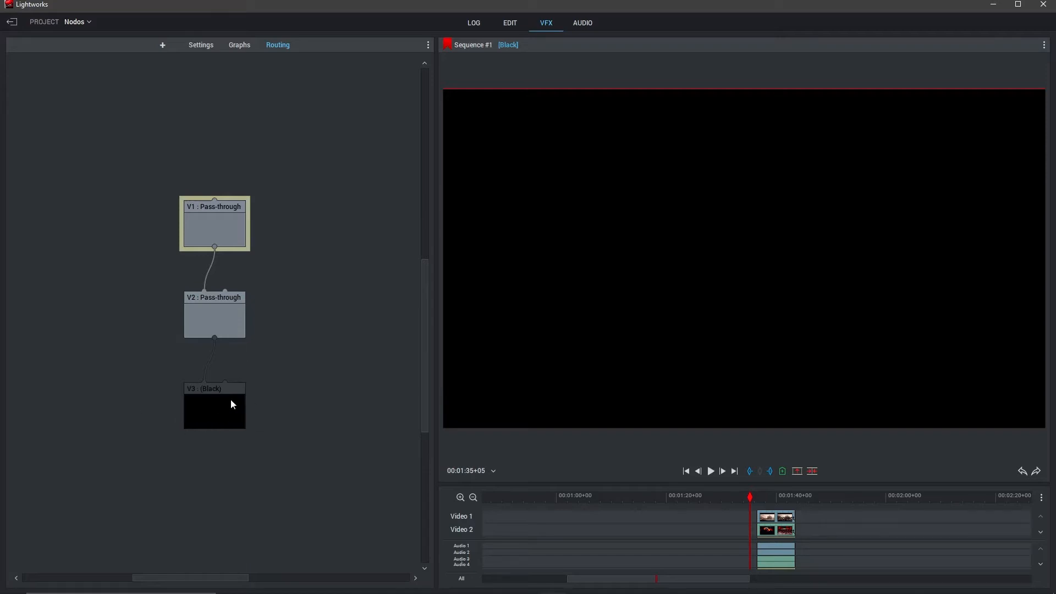
pyautogui.moveTo(232, 404)
pyautogui.mouseDown()
pyautogui.moveTo(205, 408)
pyautogui.moveTo(213, 407)
pyautogui.mouseUp()
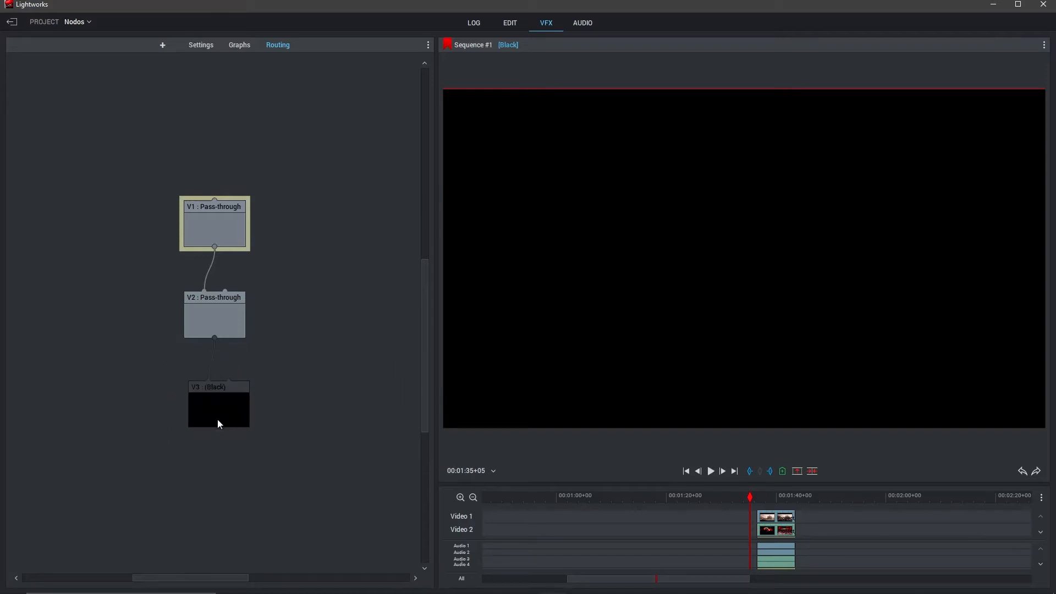
pyautogui.moveTo(750, 494); pyautogui.dragTo(770, 495)
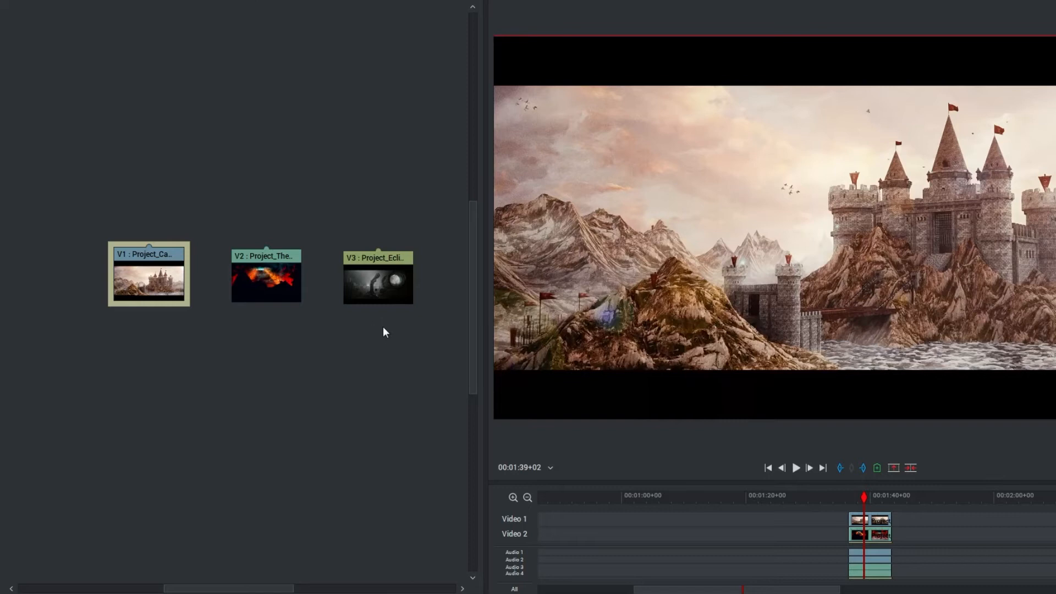
# Step: Reposition the V3 Project_Eclipse node in the routing so it lines up beside the V2 node
pyautogui.moveTo(353, 409); pyautogui.dragTo(330, 385)
pyautogui.moveTo(193, 163); pyautogui.dragTo(224, 110)
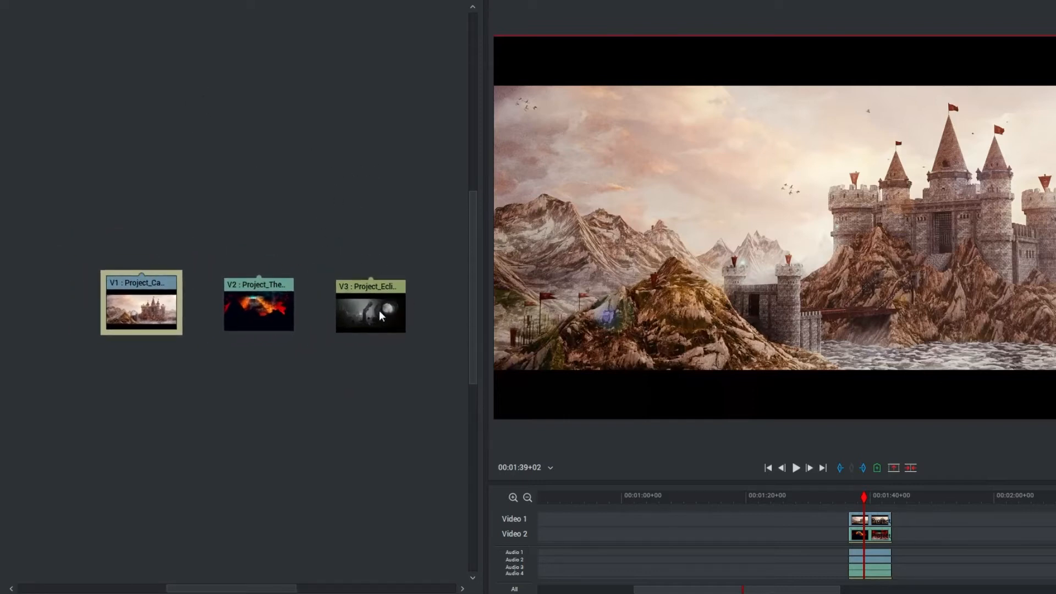
pyautogui.moveTo(367, 308)
pyautogui.mouseDown()
pyautogui.moveTo(387, 317)
pyautogui.moveTo(361, 282)
pyautogui.moveTo(380, 330)
pyautogui.moveTo(368, 324)
pyautogui.moveTo(373, 280)
pyautogui.moveTo(371, 315)
pyautogui.mouseUp()
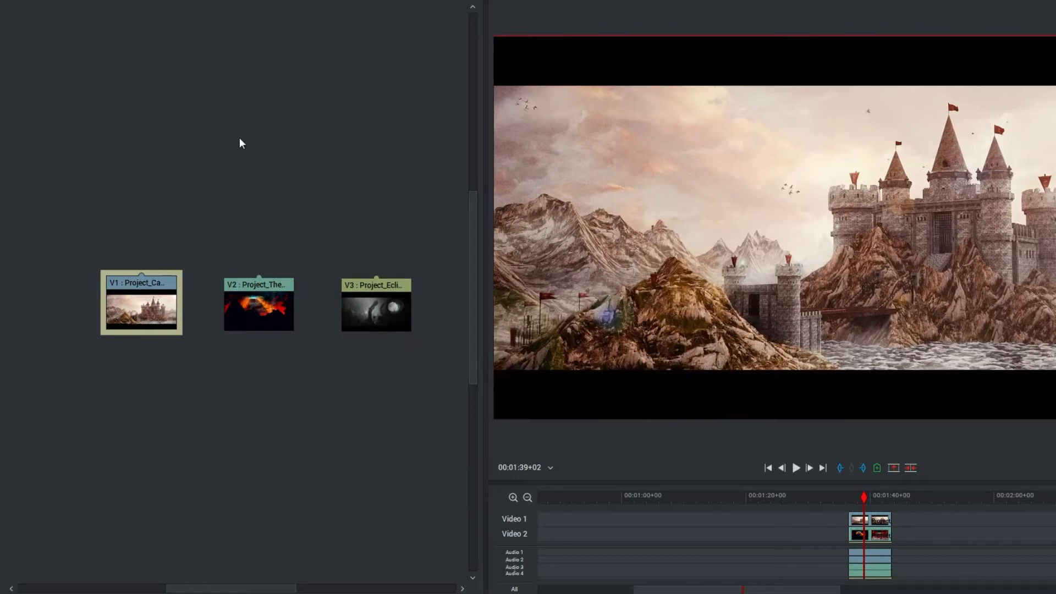
# Step: Look through the effects that can be added to the V3 Project_Eclipse node and the options of the empty routing area
pyautogui.rightClick(383, 309)
pyautogui.moveTo(399, 334)
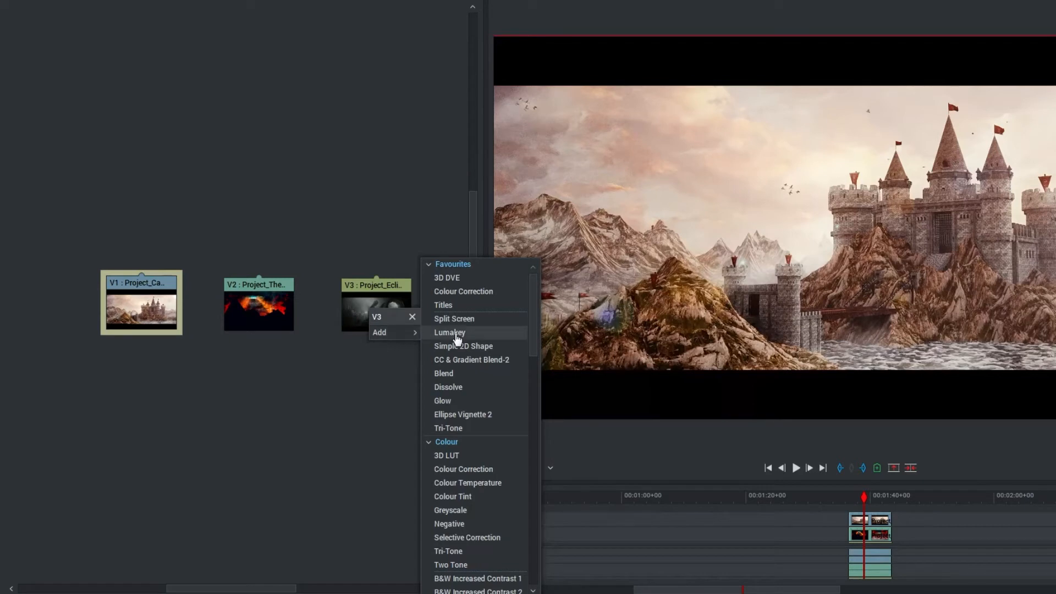
pyautogui.scroll(-10, 462, 339)
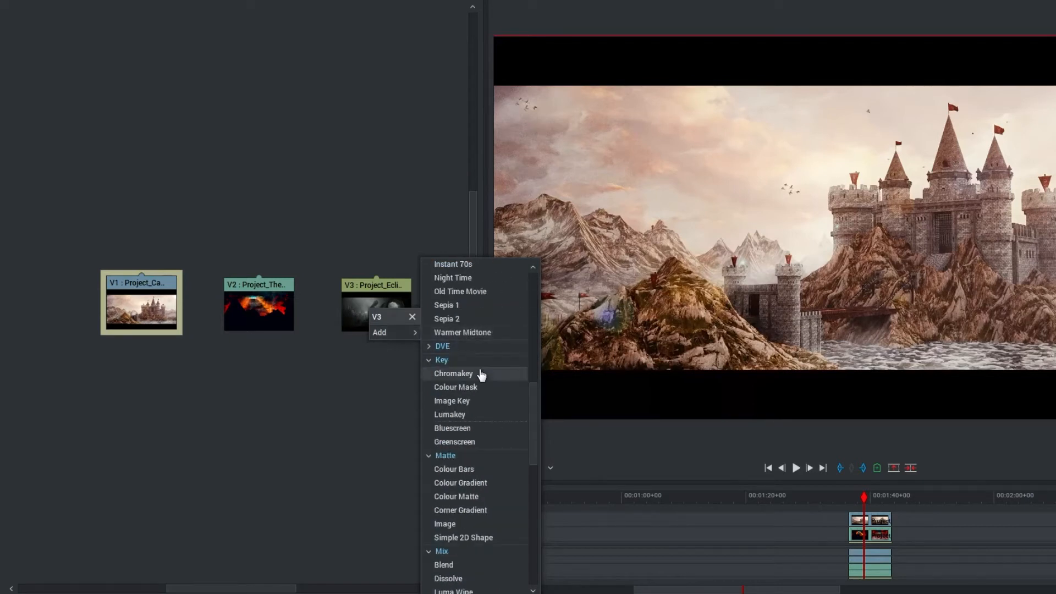
pyautogui.scroll(-15, 479, 373)
pyautogui.click(350, 164)
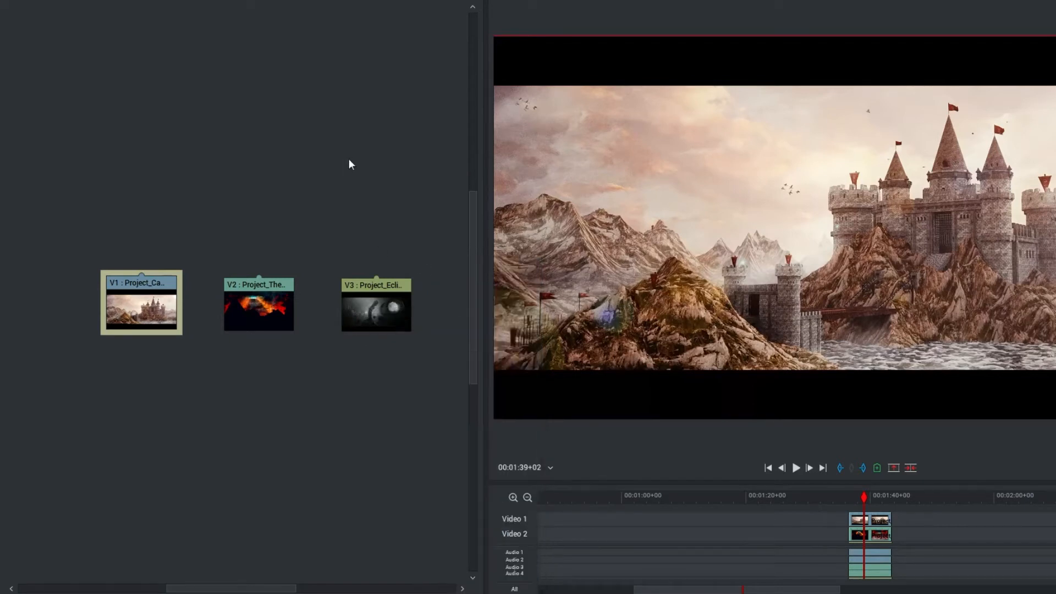
pyautogui.rightClick(349, 162)
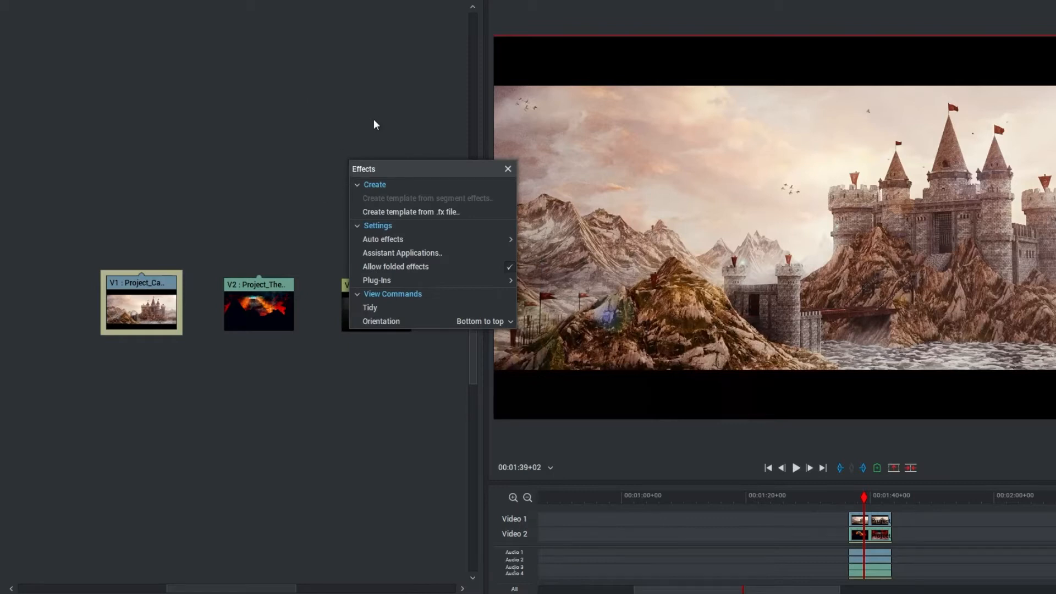
pyautogui.click(273, 116)
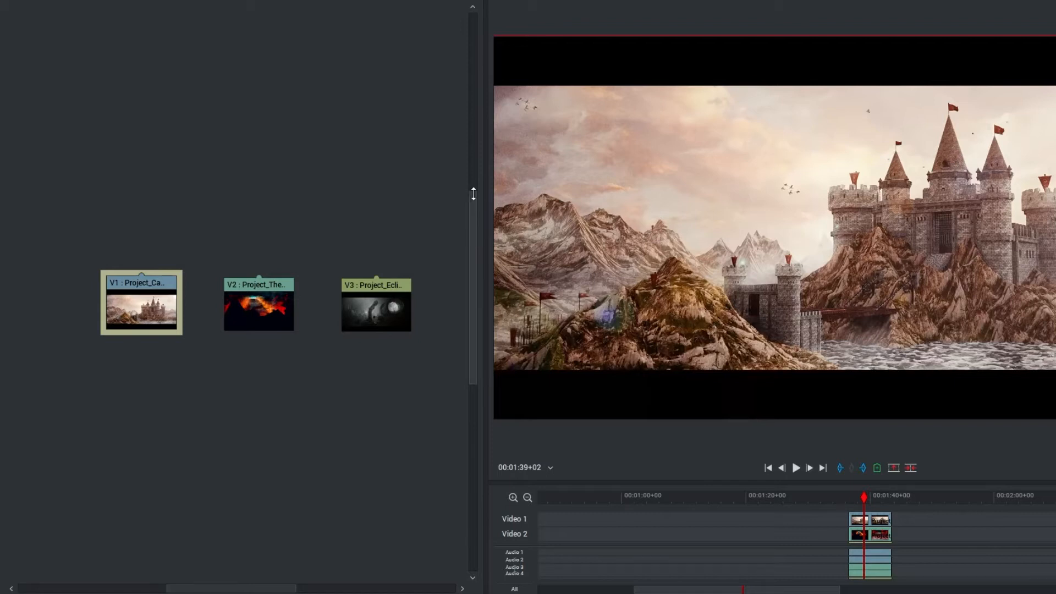
pyautogui.moveTo(474, 194)
pyautogui.mouseDown()
pyautogui.moveTo(472, 132)
pyautogui.moveTo(471, 205)
pyautogui.moveTo(473, 144)
pyautogui.moveTo(472, 192)
pyautogui.mouseUp()
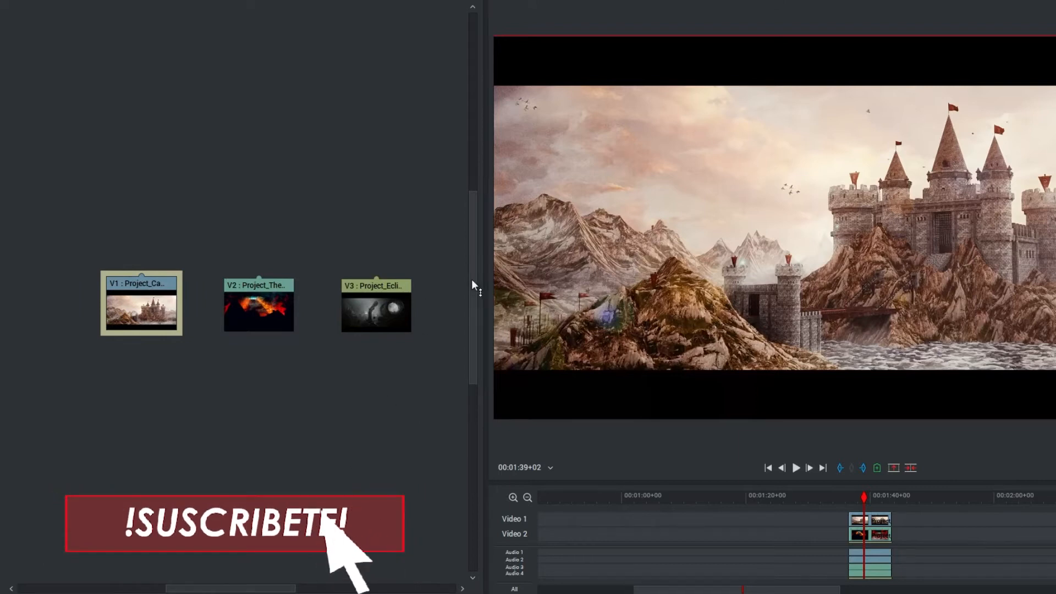
pyautogui.moveTo(472, 284)
pyautogui.mouseDown()
pyautogui.moveTo(471, 231)
pyautogui.moveTo(460, 290)
pyautogui.mouseUp()
pyautogui.moveTo(224, 587)
pyautogui.mouseDown()
pyautogui.moveTo(325, 590)
pyautogui.moveTo(227, 590)
pyautogui.mouseUp()
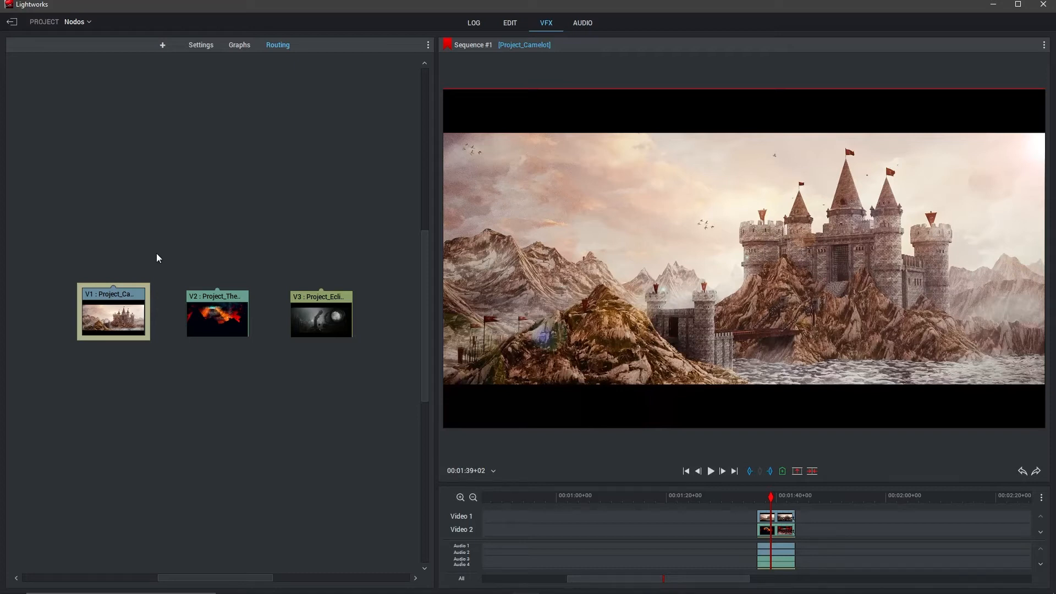
# Step: Add the Split Screen preset from the DVE effects to the routing, above the three clip nodes
pyautogui.click(163, 47)
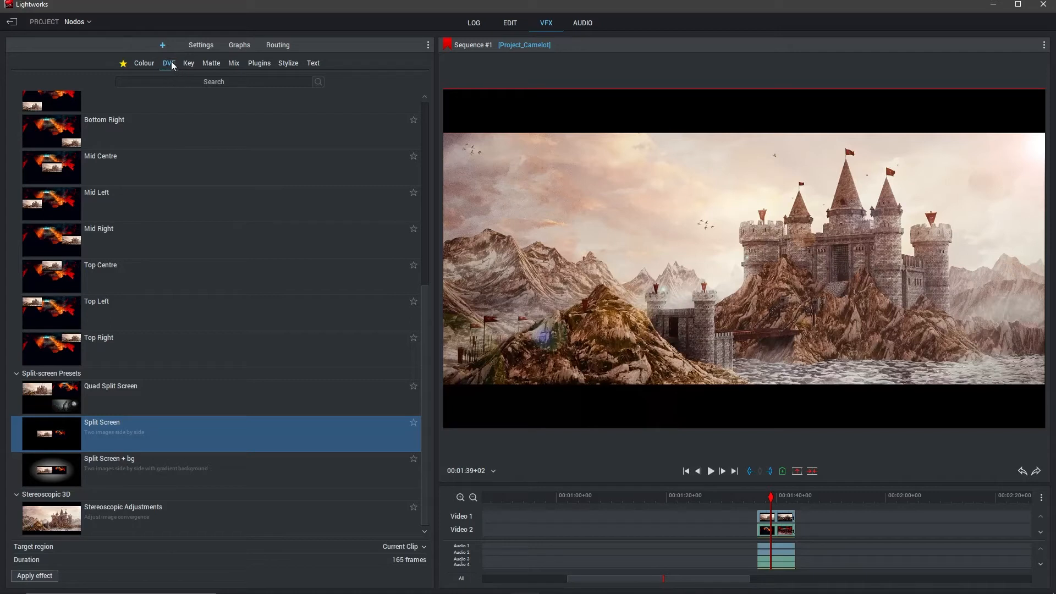
pyautogui.scroll(5, 182, 412)
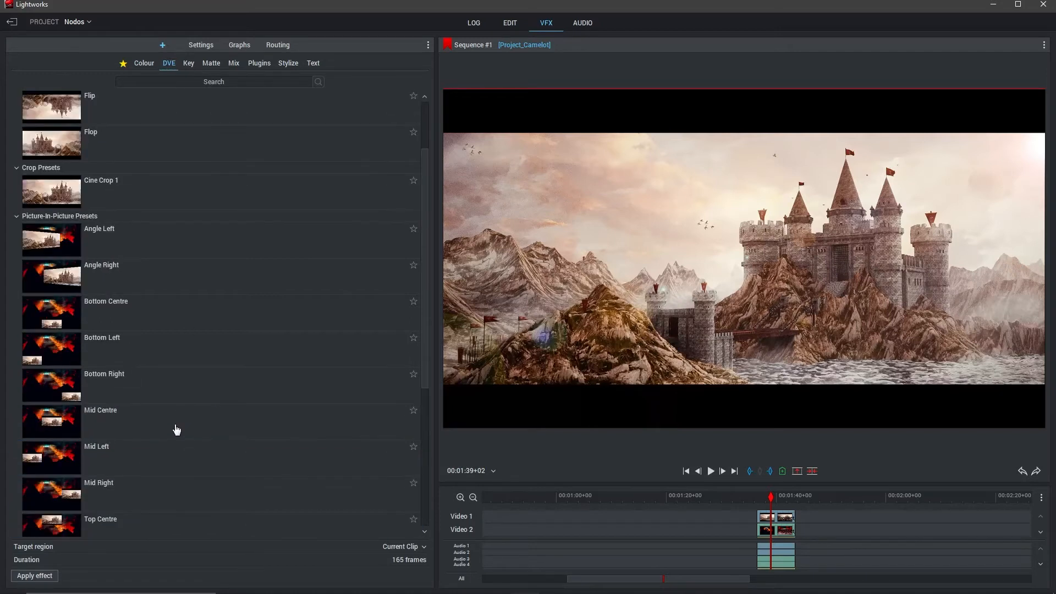
pyautogui.scroll(-5, 177, 415)
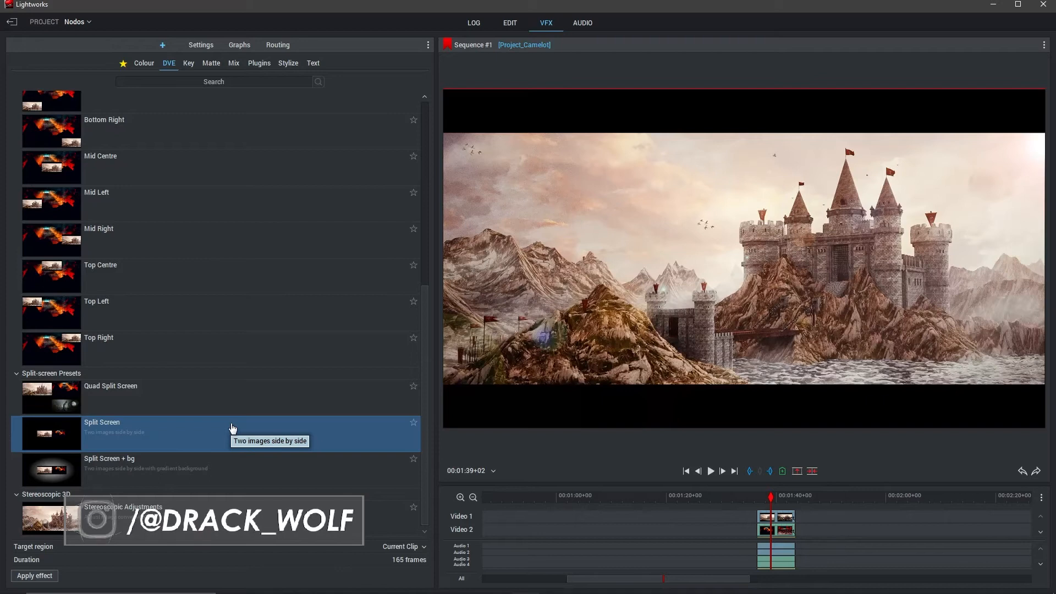
pyautogui.moveTo(146, 443); pyautogui.dragTo(230, 186)
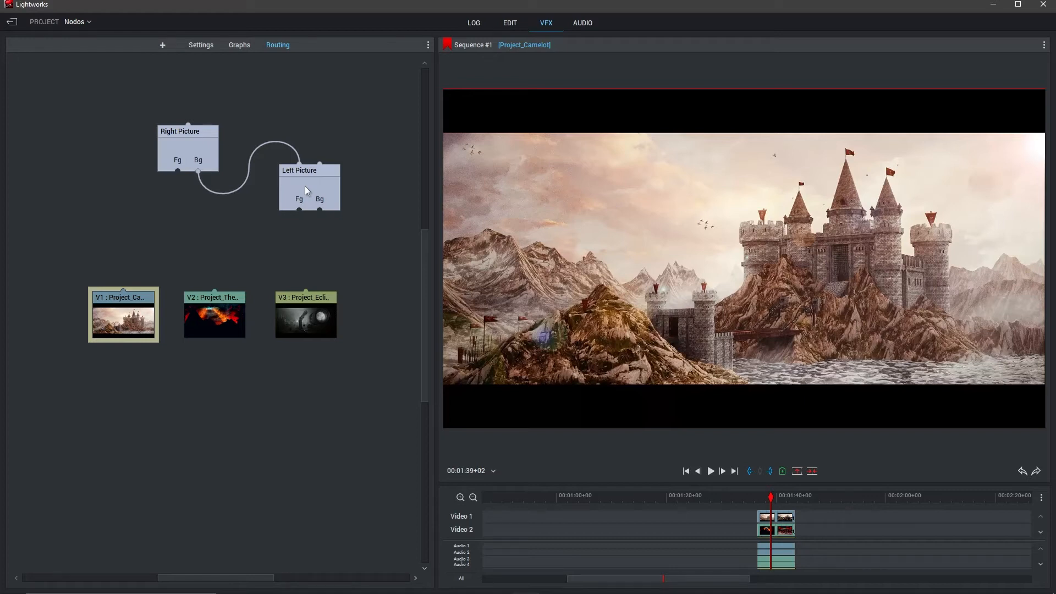
# Step: Place the Right Picture node slightly above and to the left of the Left Picture node
pyautogui.moveTo(190, 147); pyautogui.dragTo(184, 166)
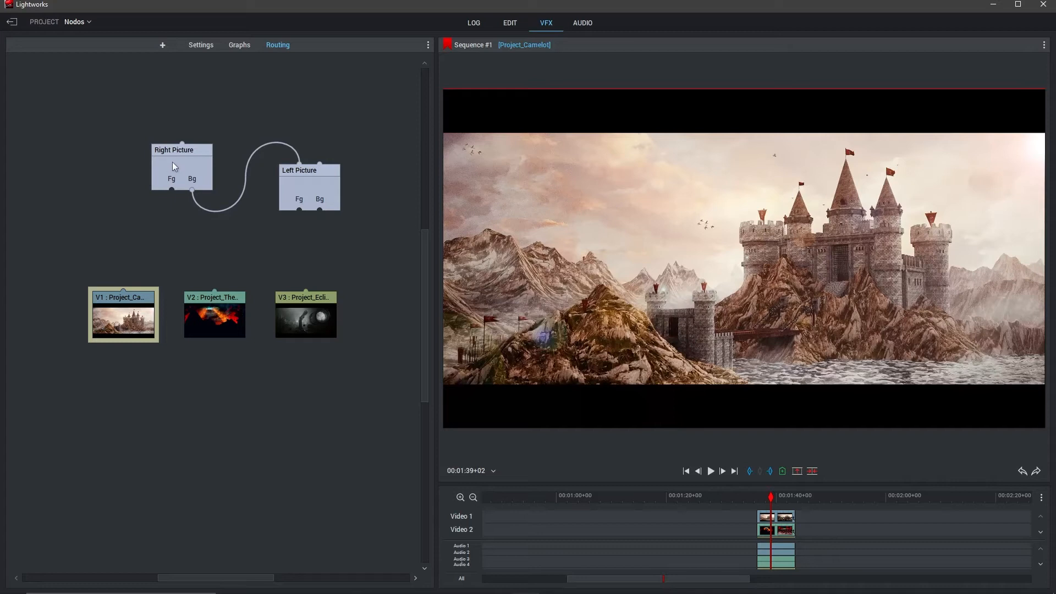
pyautogui.moveTo(158, 162); pyautogui.dragTo(162, 153)
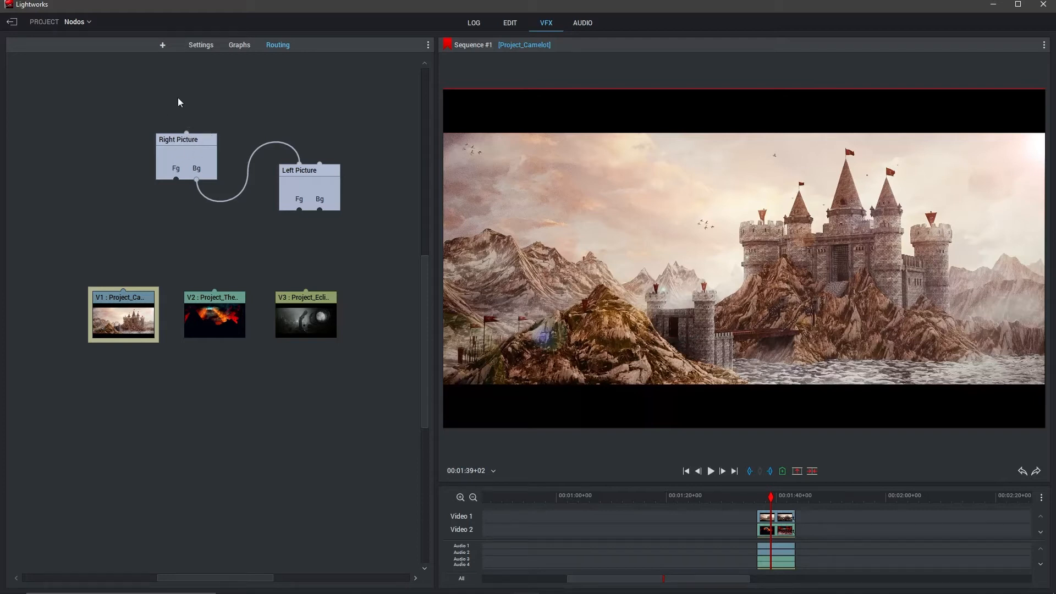
pyautogui.moveTo(187, 133); pyautogui.dragTo(213, 103)
pyautogui.moveTo(160, 226); pyautogui.dragTo(181, 233)
pyautogui.moveTo(188, 160)
pyautogui.mouseDown()
pyautogui.moveTo(169, 153)
pyautogui.moveTo(181, 151)
pyautogui.mouseUp()
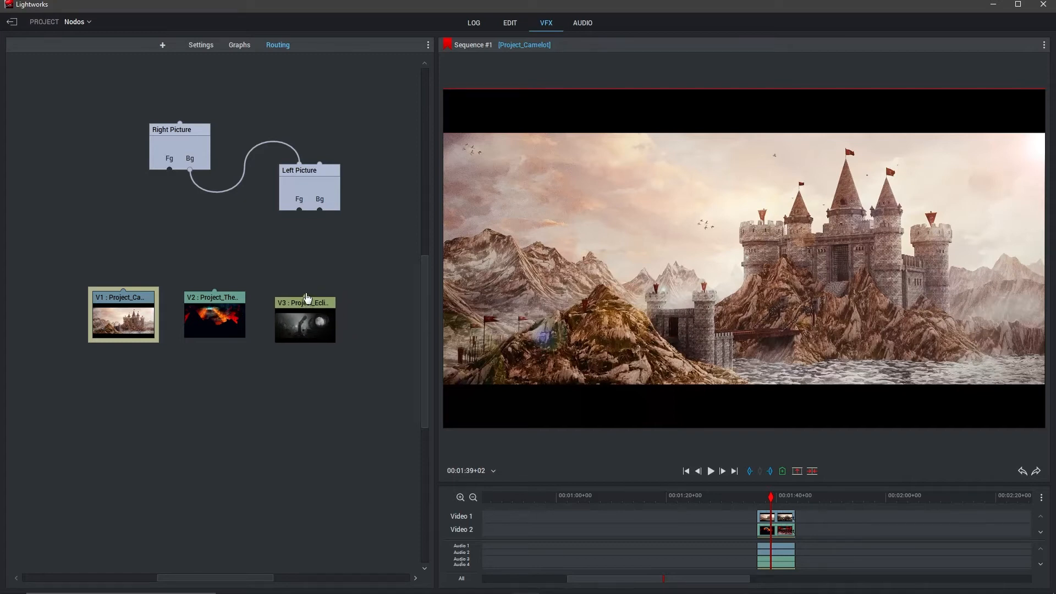
# Step: Connect V3 to the Left Picture's Bg input, V2 to its Fg input, and V1 to the Right Picture's Fg input
pyautogui.moveTo(323, 254); pyautogui.dragTo(320, 212)
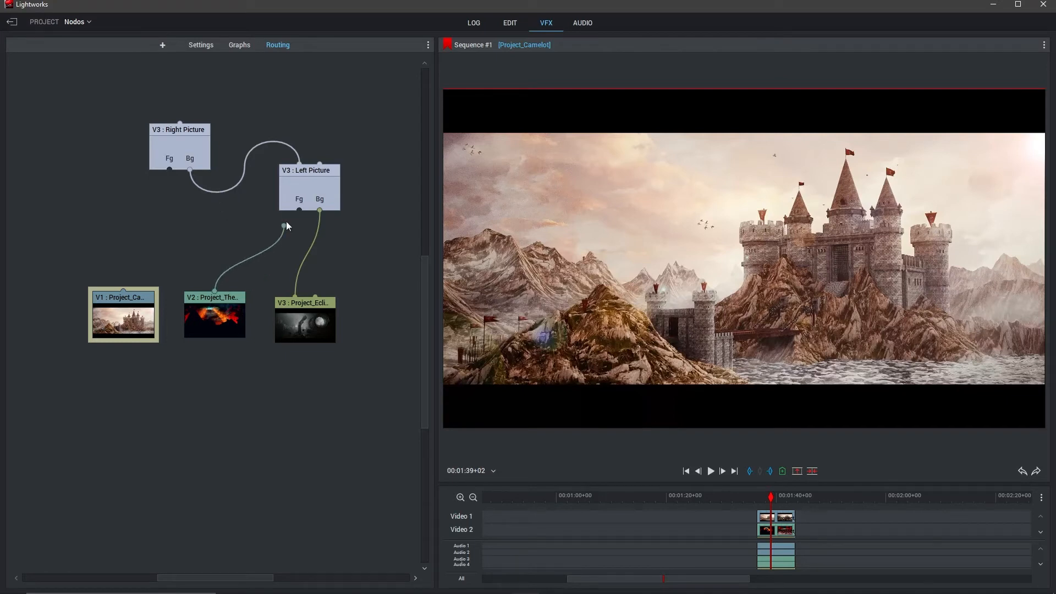
pyautogui.moveTo(286, 222); pyautogui.dragTo(300, 212)
pyautogui.moveTo(123, 290); pyautogui.dragTo(171, 174)
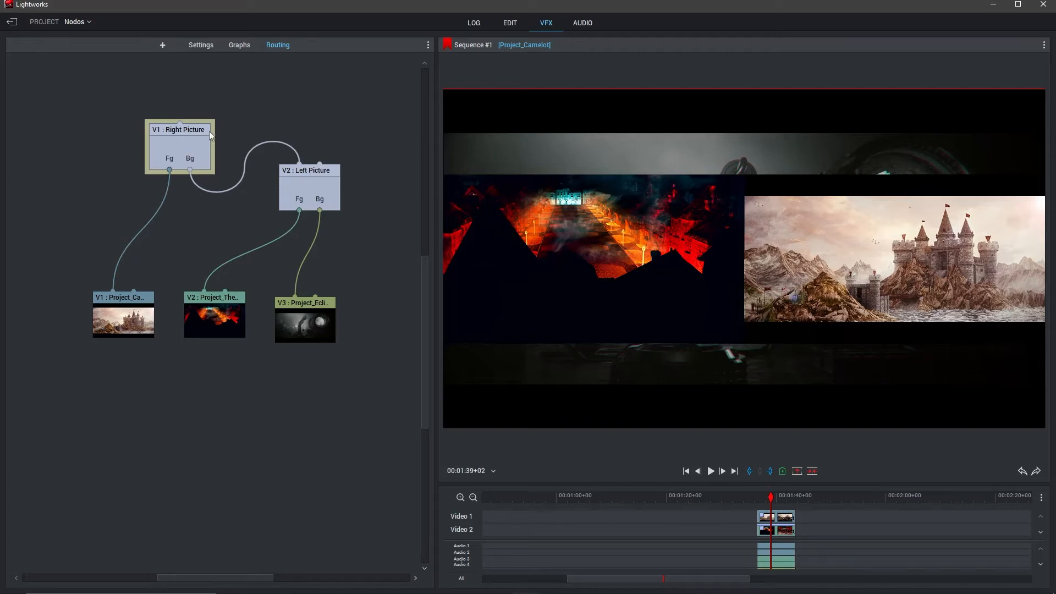
# Step: Spread out the node tree by raising Right Picture, placing Left Picture lower beside it, and shifting the V1 clip node left
pyautogui.moveTo(170, 159); pyautogui.dragTo(177, 125)
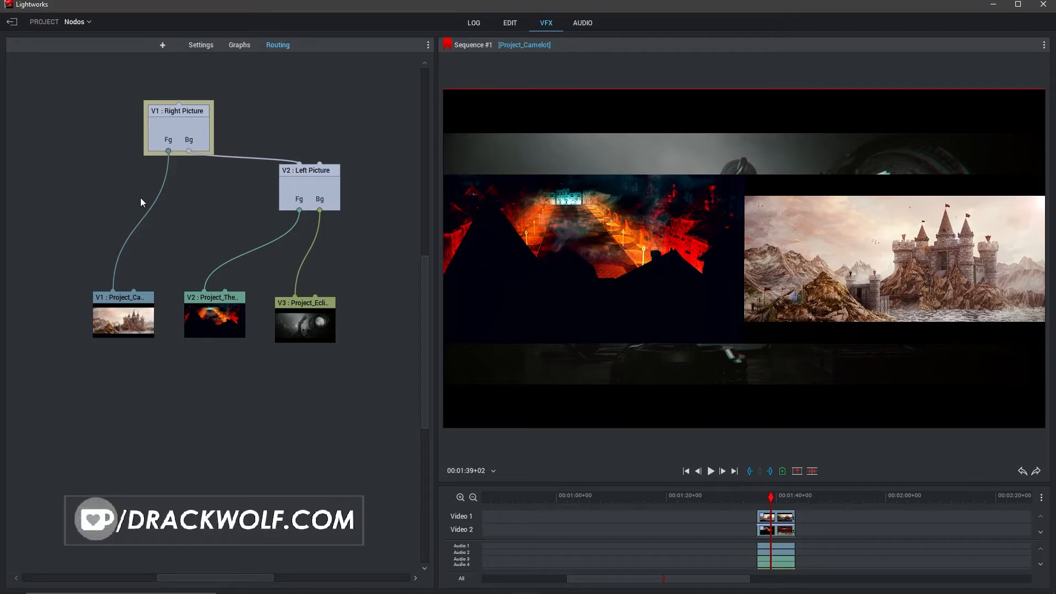
pyautogui.moveTo(174, 131)
pyautogui.mouseDown()
pyautogui.moveTo(187, 133)
pyautogui.moveTo(189, 94)
pyautogui.moveTo(176, 118)
pyautogui.mouseUp()
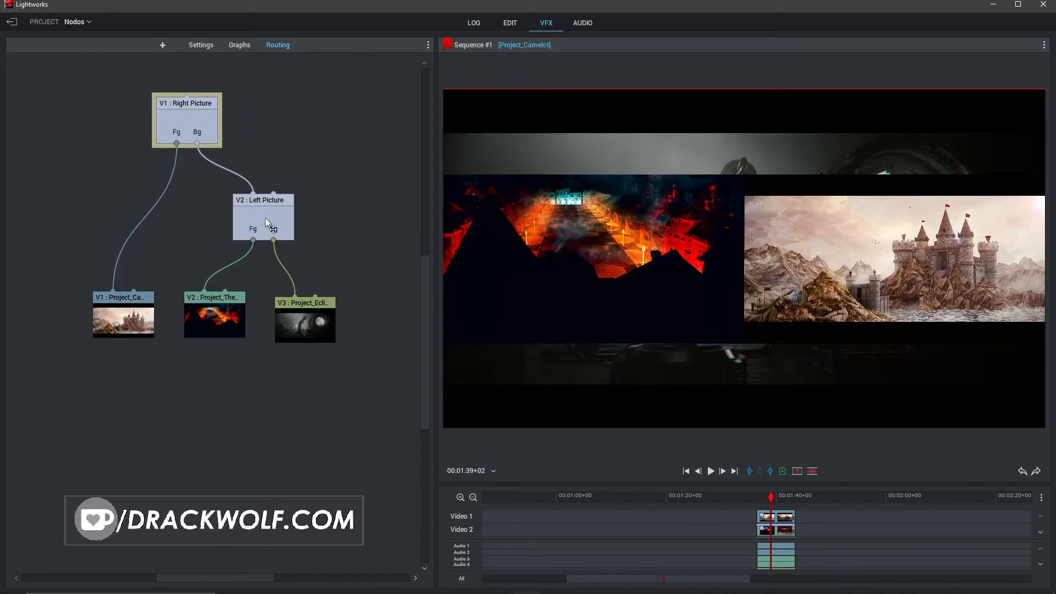
pyautogui.moveTo(265, 218); pyautogui.dragTo(276, 195)
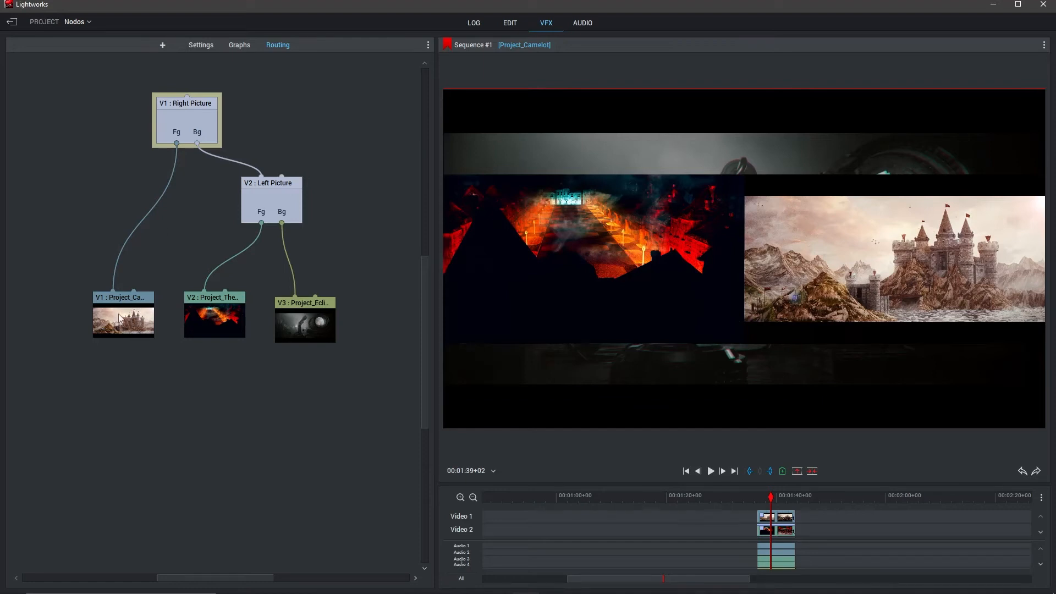
pyautogui.moveTo(119, 313)
pyautogui.mouseDown()
pyautogui.moveTo(115, 301)
pyautogui.moveTo(78, 286)
pyautogui.moveTo(99, 312)
pyautogui.mouseUp()
# Step: Add a Tri-Tone colour effect to the V1 clip node and place it between that clip and Right Picture
pyautogui.rightClick(100, 313)
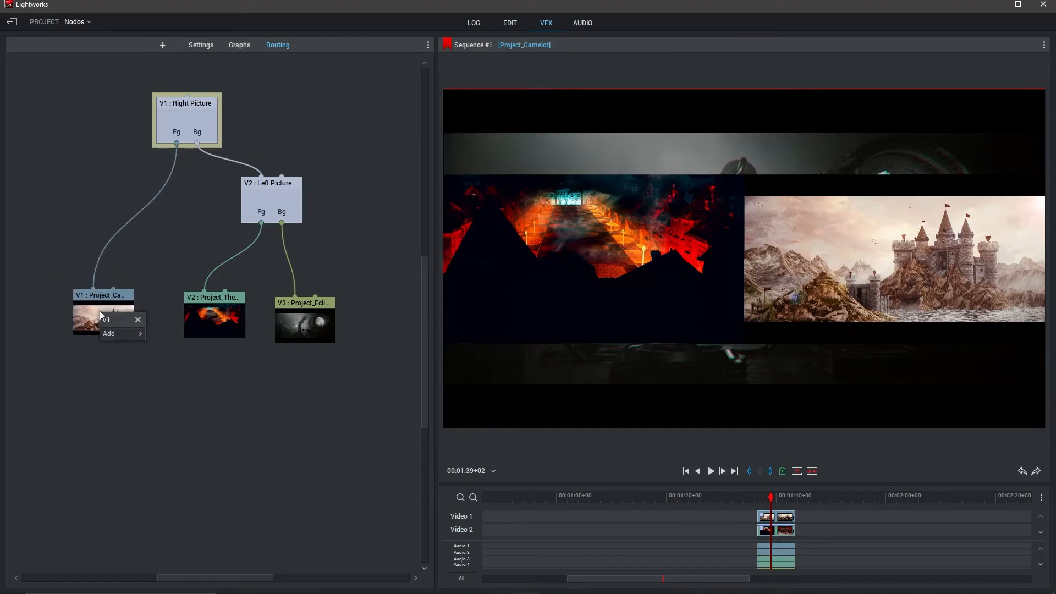
pyautogui.moveTo(137, 335)
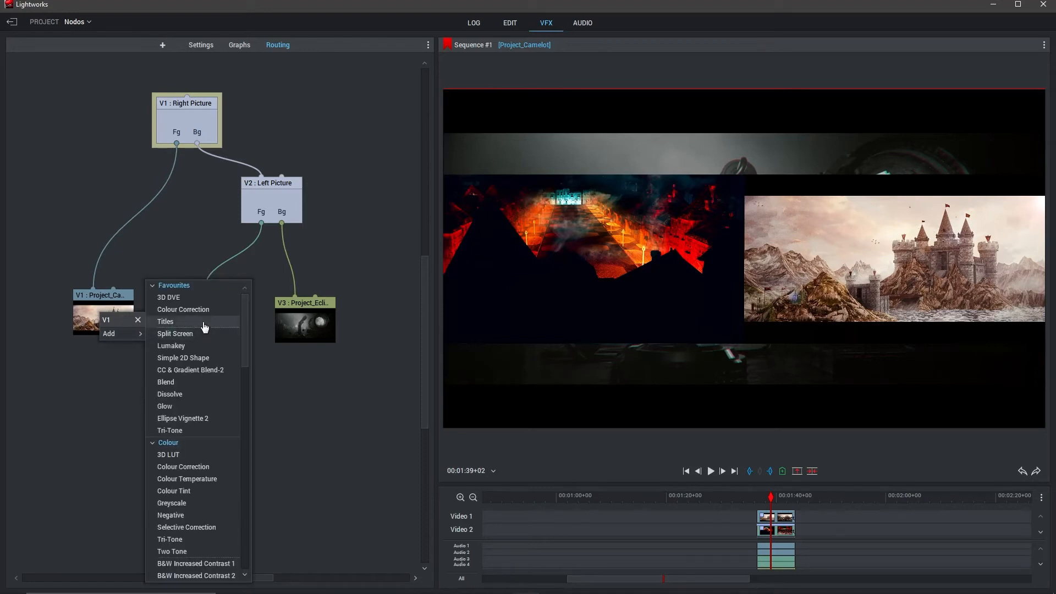
pyautogui.scroll(-7, 209, 330)
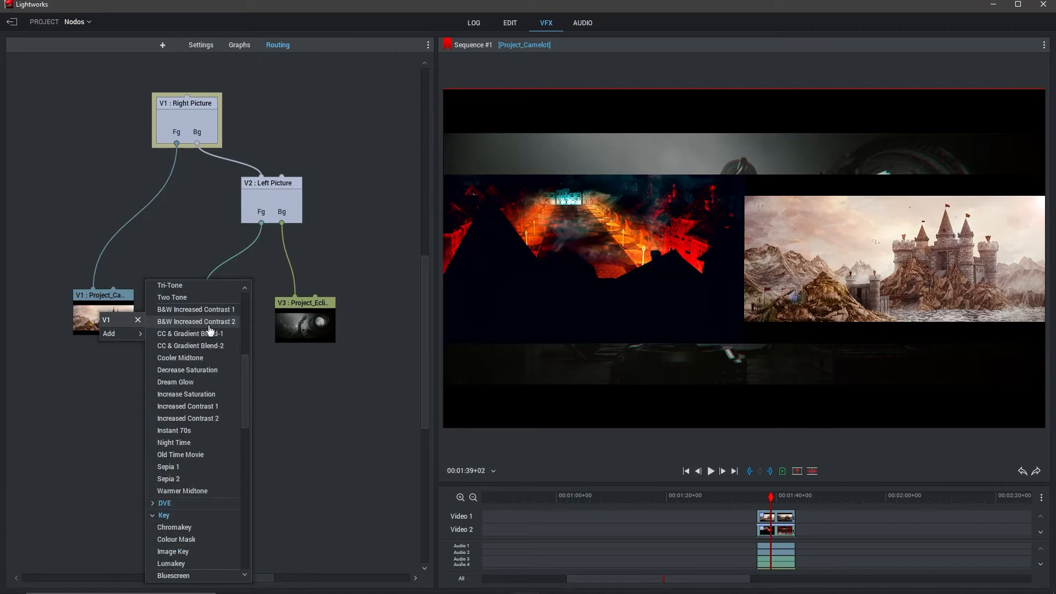
pyautogui.scroll(4, 208, 352)
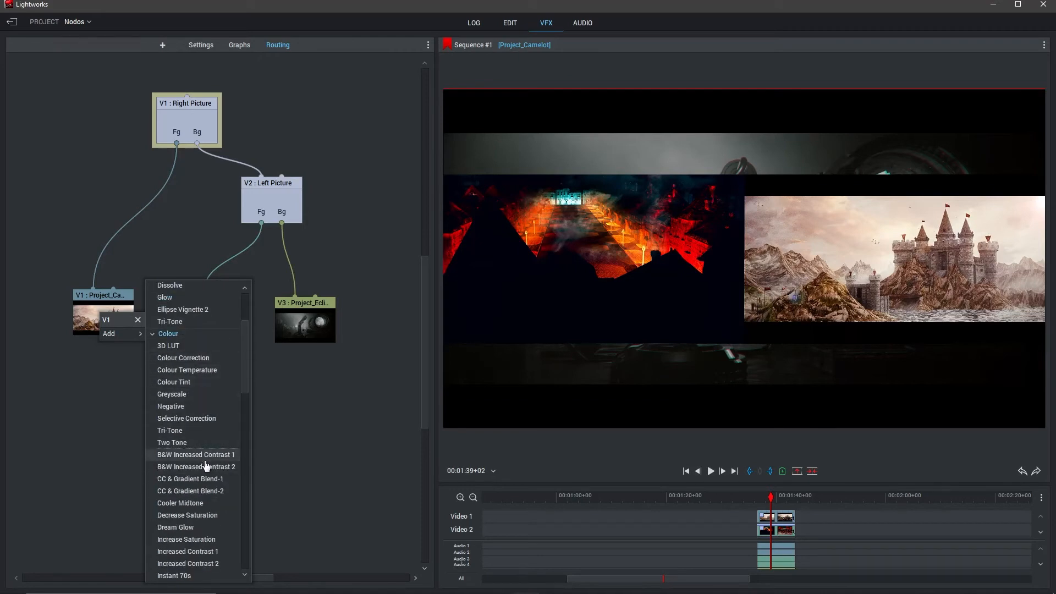
pyautogui.click(194, 430)
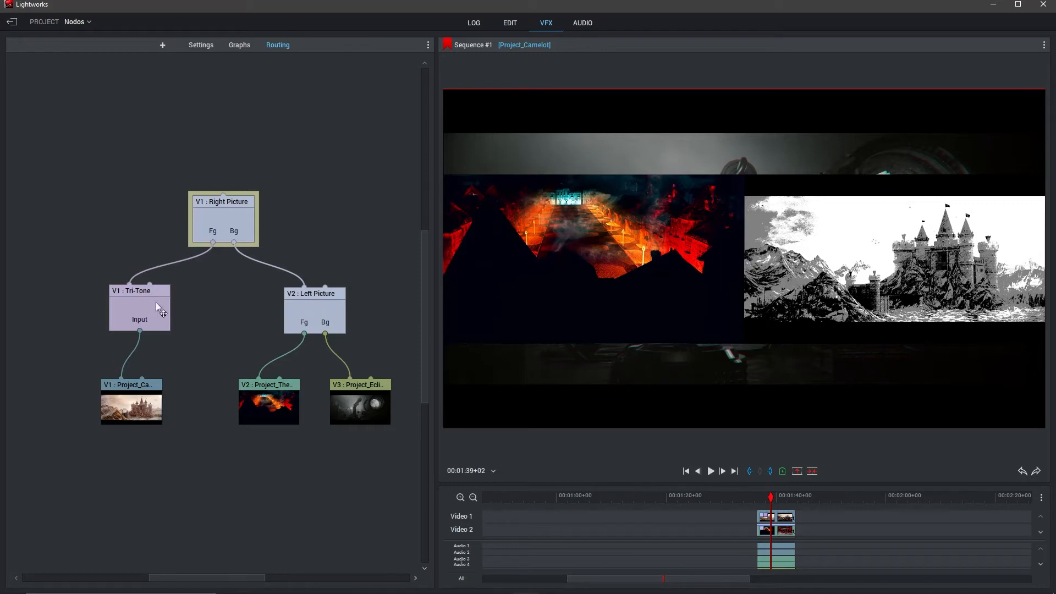
pyautogui.moveTo(156, 302)
pyautogui.mouseDown()
pyautogui.moveTo(166, 315)
pyautogui.moveTo(170, 305)
pyautogui.mouseUp()
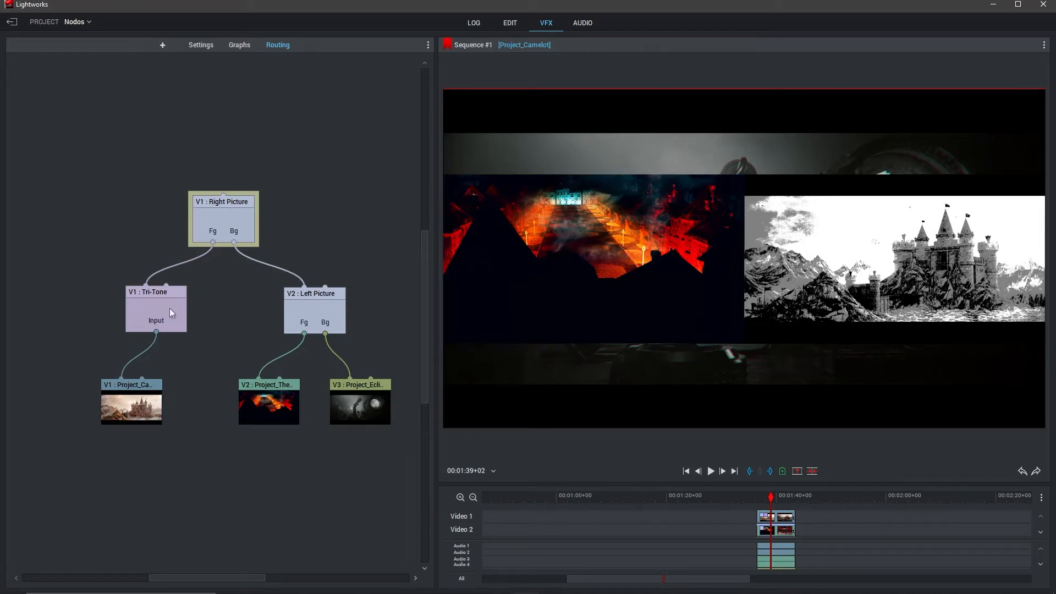
pyautogui.moveTo(170, 309); pyautogui.dragTo(158, 314)
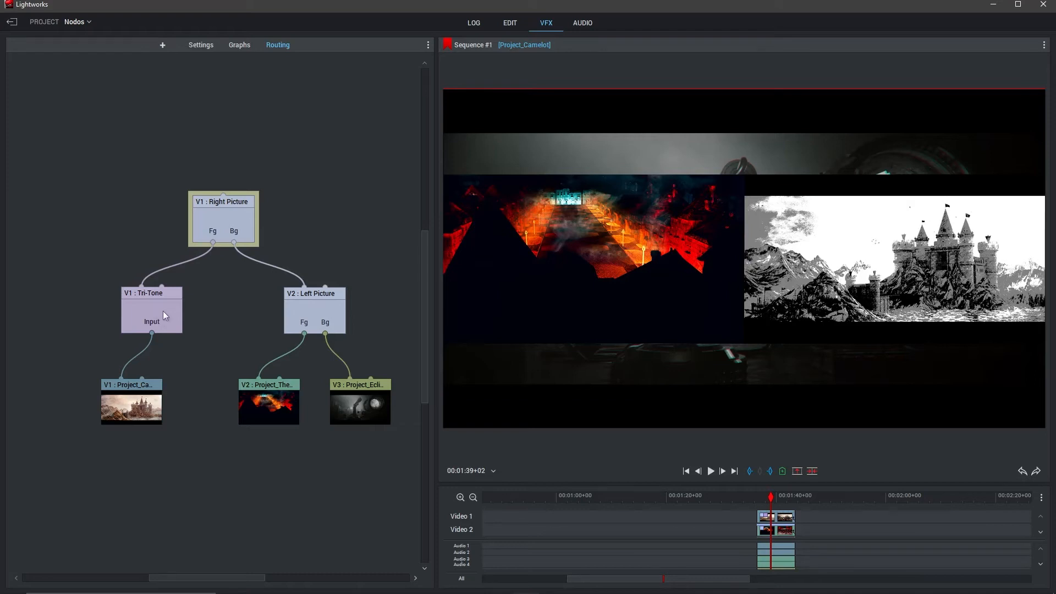
# Step: Recolour the Tri-Tone effect with a brown dark colour, a reddish-brown mid colour and an orange light colour
pyautogui.rightClick(165, 314)
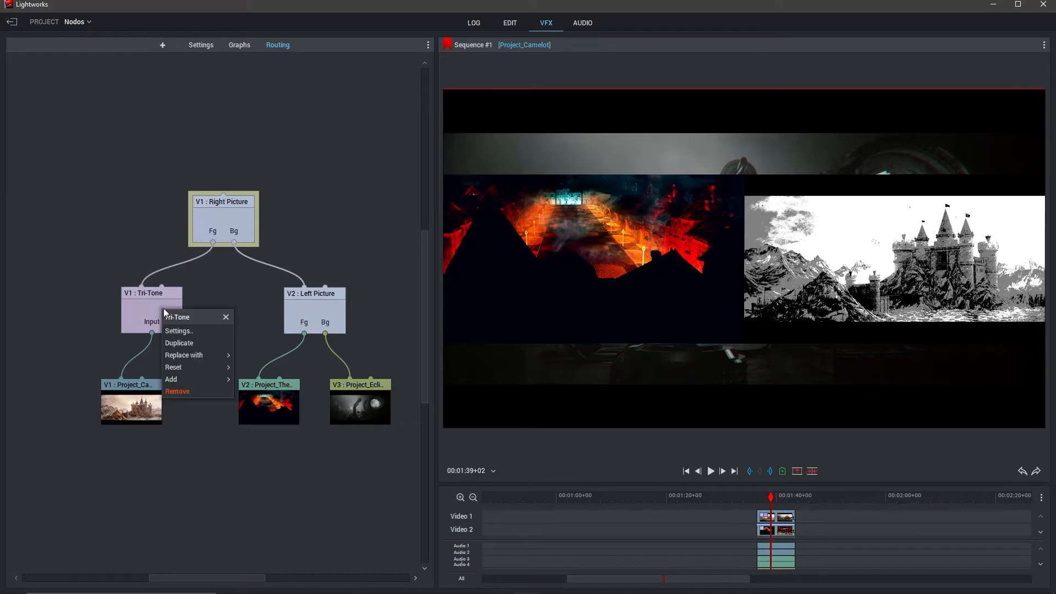
pyautogui.click(185, 330)
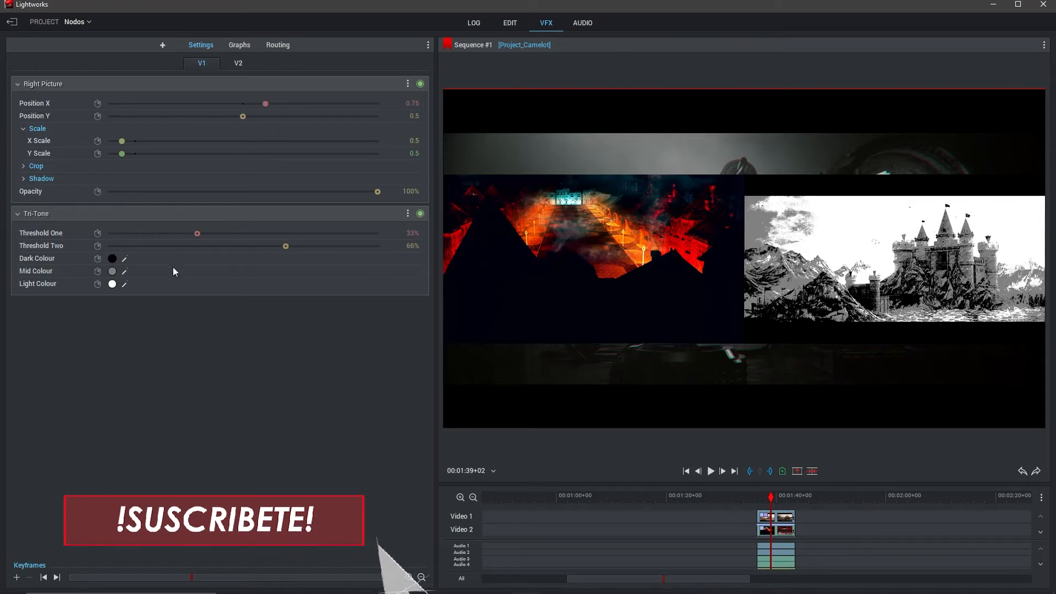
pyautogui.click(112, 259)
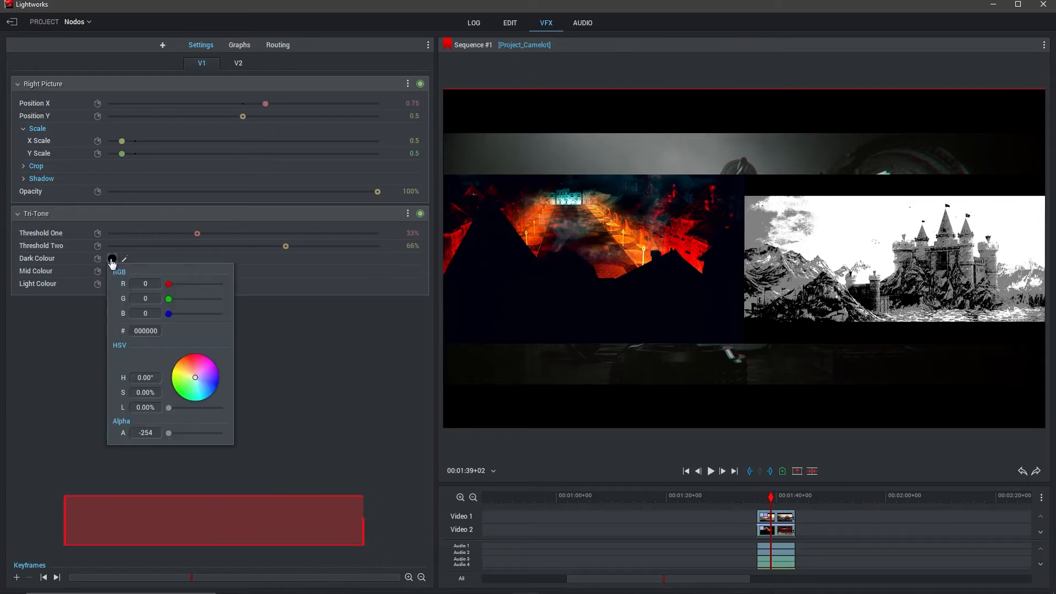
pyautogui.click(185, 364)
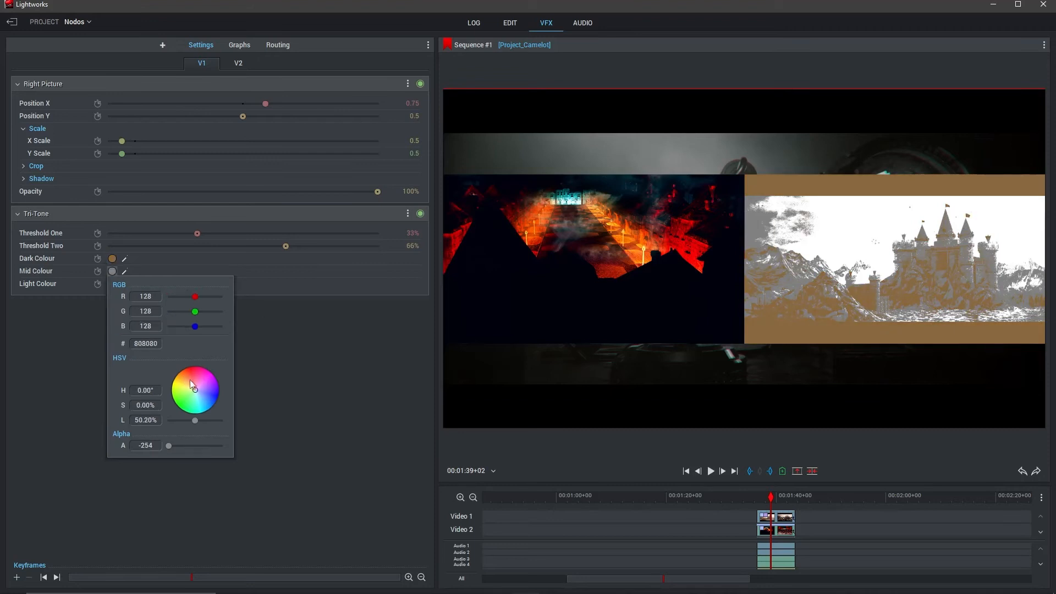
pyautogui.click(185, 393)
pyautogui.moveTo(184, 392); pyautogui.dragTo(179, 390)
pyautogui.click(304, 400)
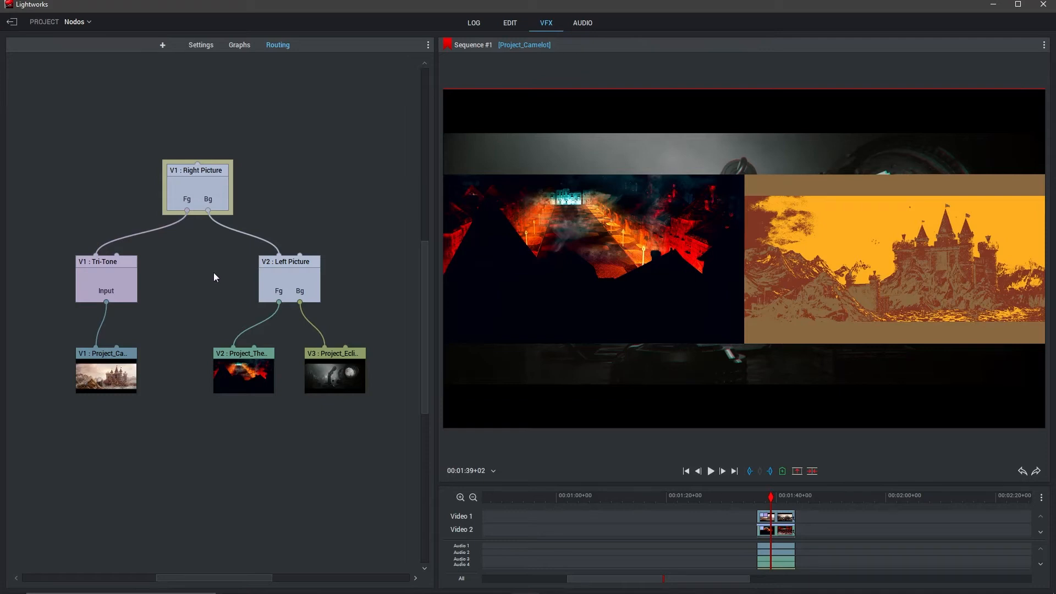
# Step: Duplicate the recoloured Tri-Tone node, and duplicate the resulting copy once more
pyautogui.rightClick(101, 276)
pyautogui.click(126, 311)
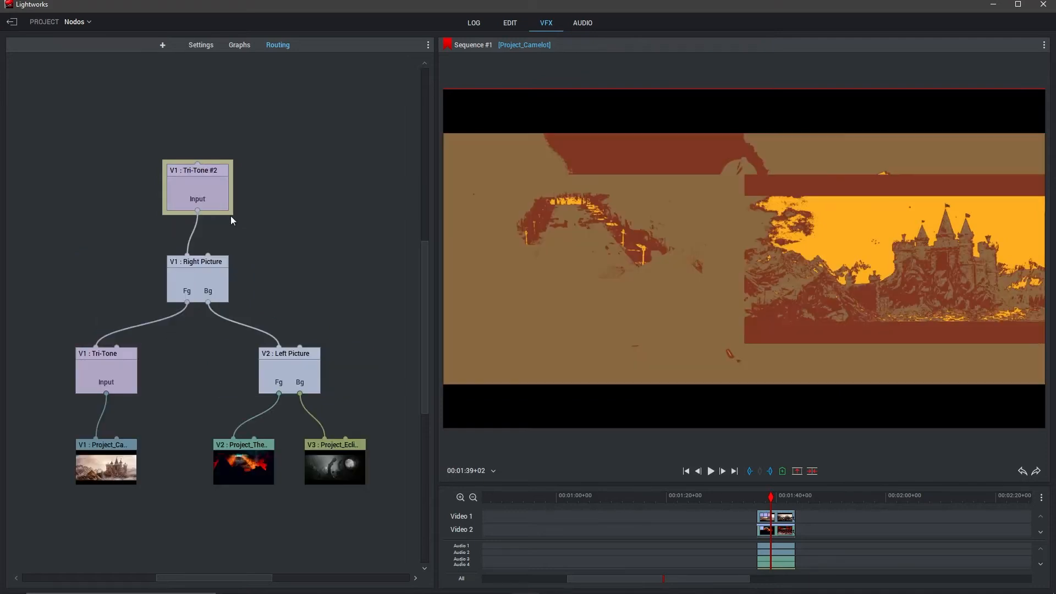
pyautogui.rightClick(209, 173)
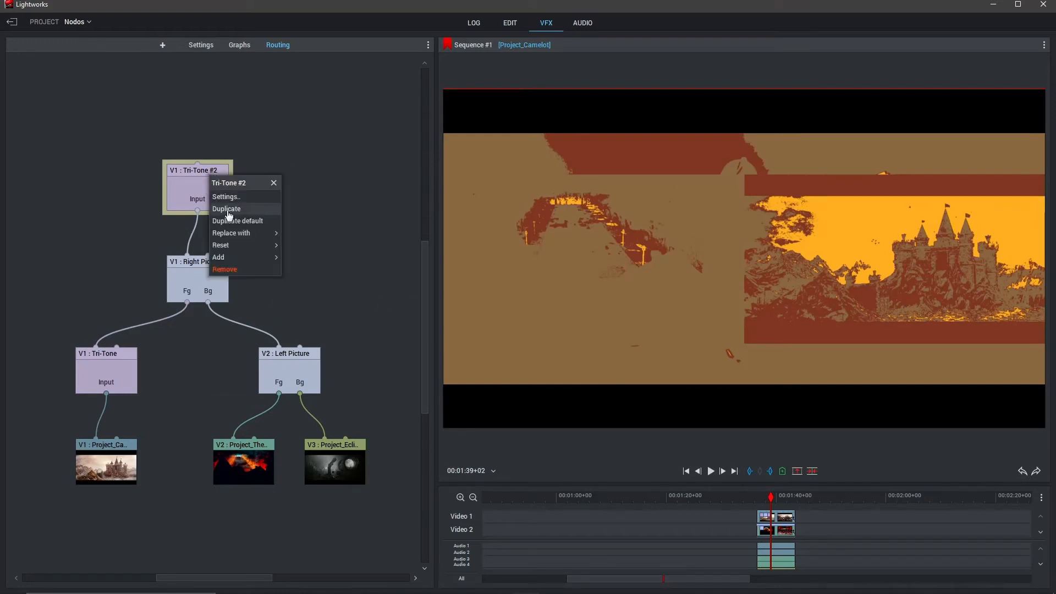
pyautogui.click(236, 207)
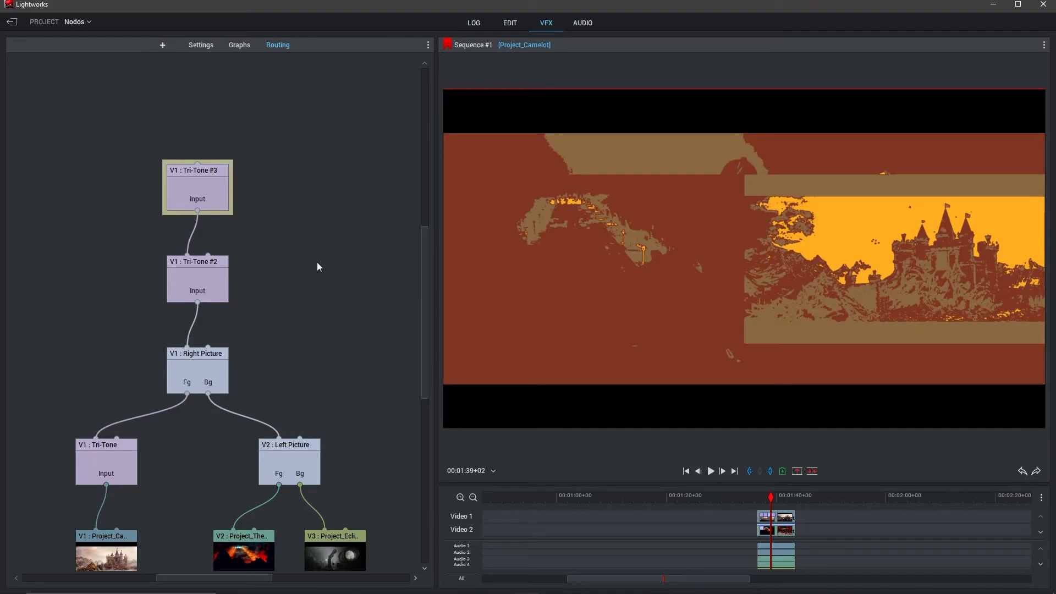
# Step: Disconnect Tri-Tone #2 and Tri-Tone #3 from the tree and move them down near the V3 and V2 clip branches
pyautogui.scroll(-1, 211, 148)
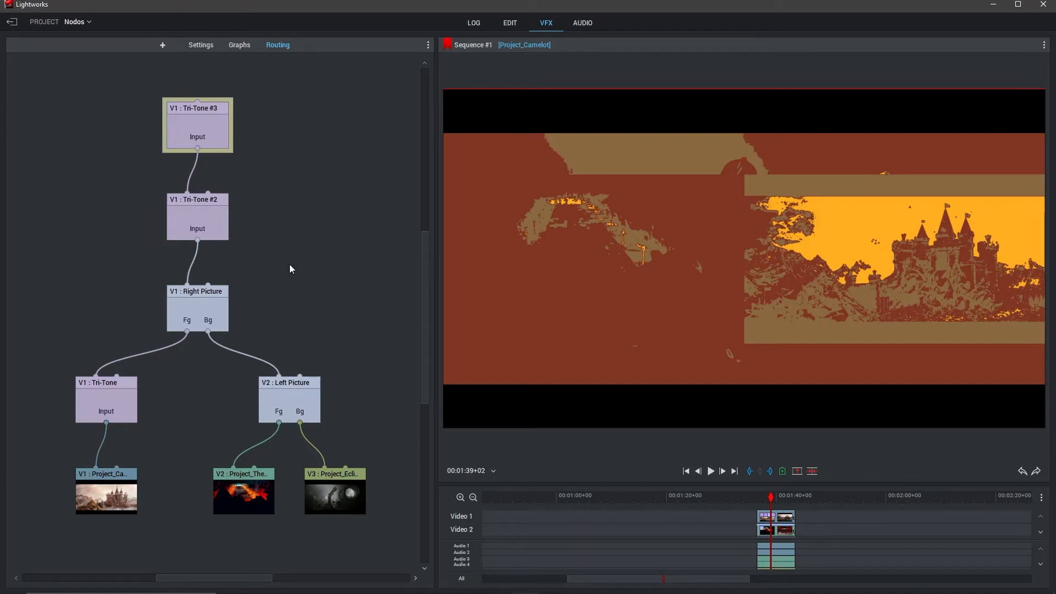
pyautogui.moveTo(198, 242); pyautogui.dragTo(196, 260)
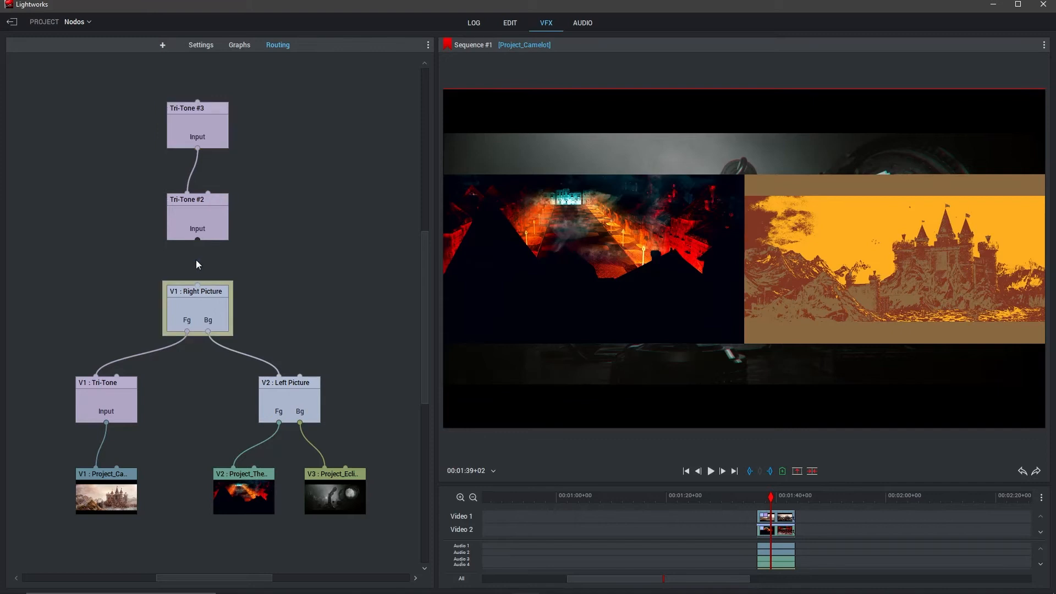
pyautogui.moveTo(193, 173); pyautogui.dragTo(196, 168)
pyautogui.moveTo(195, 211); pyautogui.dragTo(323, 239)
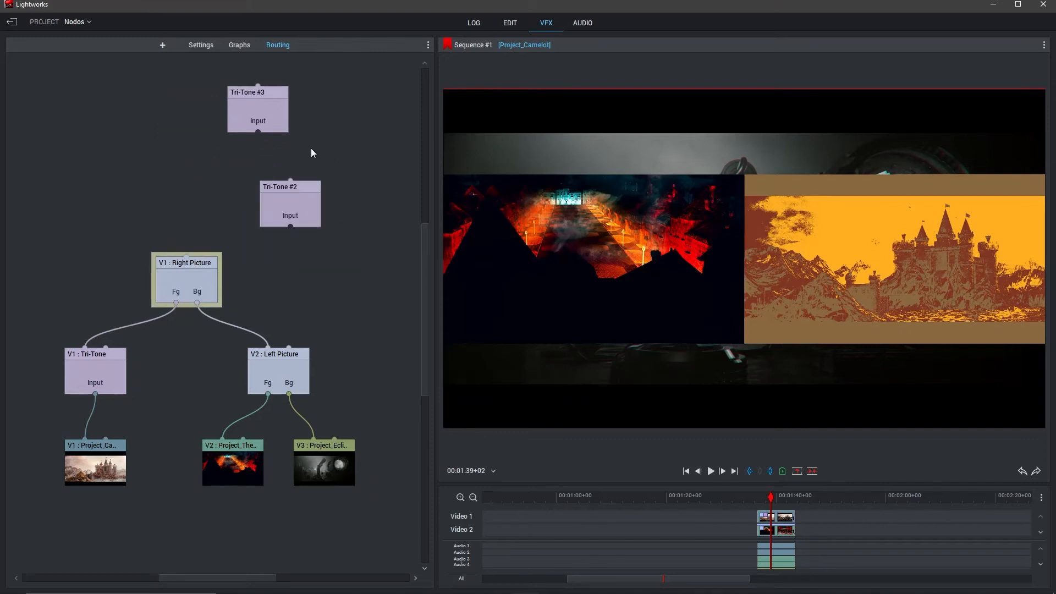
pyautogui.moveTo(271, 191); pyautogui.dragTo(337, 378)
pyautogui.moveTo(255, 97); pyautogui.dragTo(224, 421)
pyautogui.scroll(-3, 359, 246)
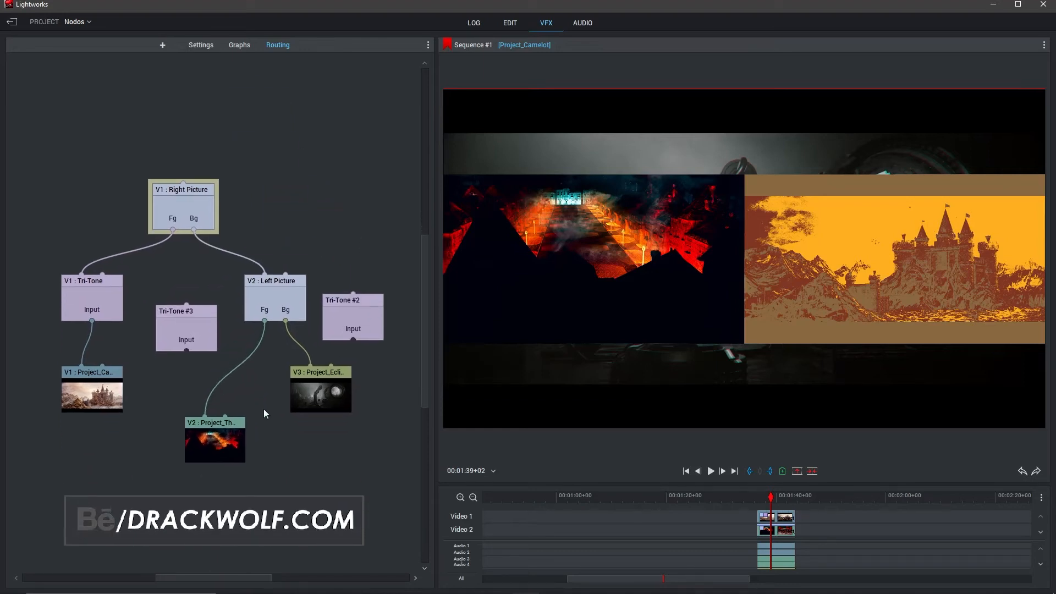
# Step: Wire Tri-Tone #2 between the V3 clip and Left Picture's Bg input, and Tri-Tone #3 between the V2 clip and its Fg input
pyautogui.moveTo(333, 391); pyautogui.dragTo(343, 447)
pyautogui.moveTo(285, 324); pyautogui.dragTo(355, 342)
pyautogui.moveTo(365, 303); pyautogui.dragTo(285, 323)
pyautogui.moveTo(219, 330); pyautogui.dragTo(259, 316)
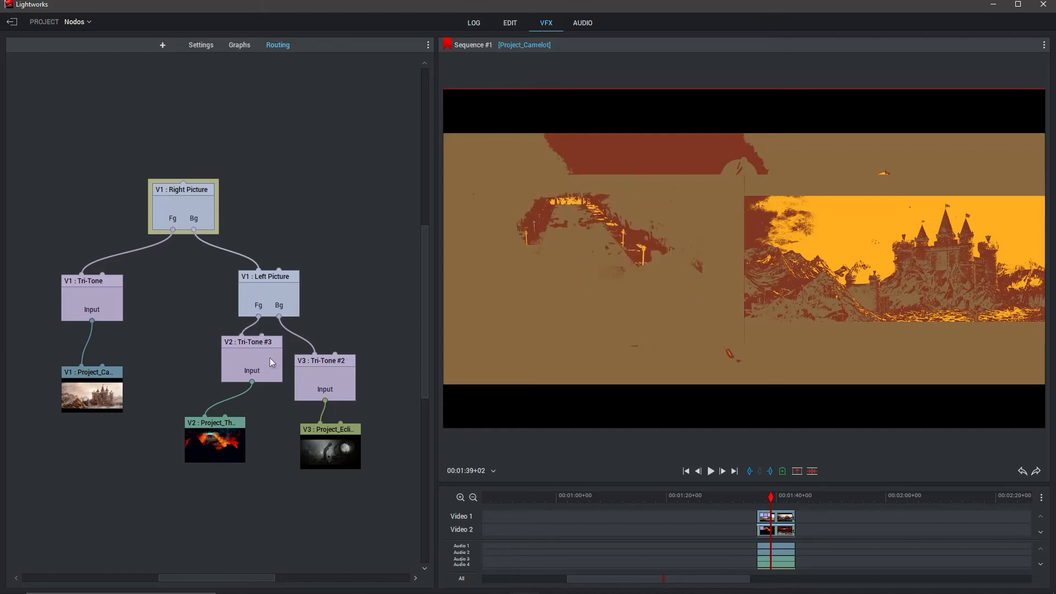
# Step: Tidy the Left Picture branches by aligning the two Tri-Tone nodes side by side with their V2 and V3 clips close beneath
pyautogui.moveTo(262, 362); pyautogui.dragTo(248, 361)
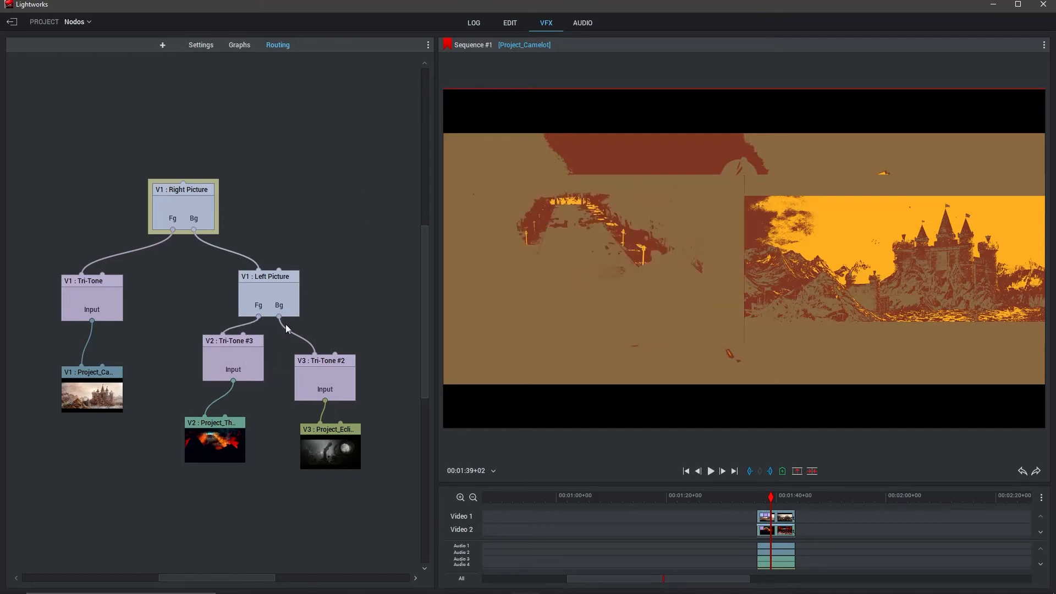
pyautogui.moveTo(324, 394); pyautogui.dragTo(330, 377)
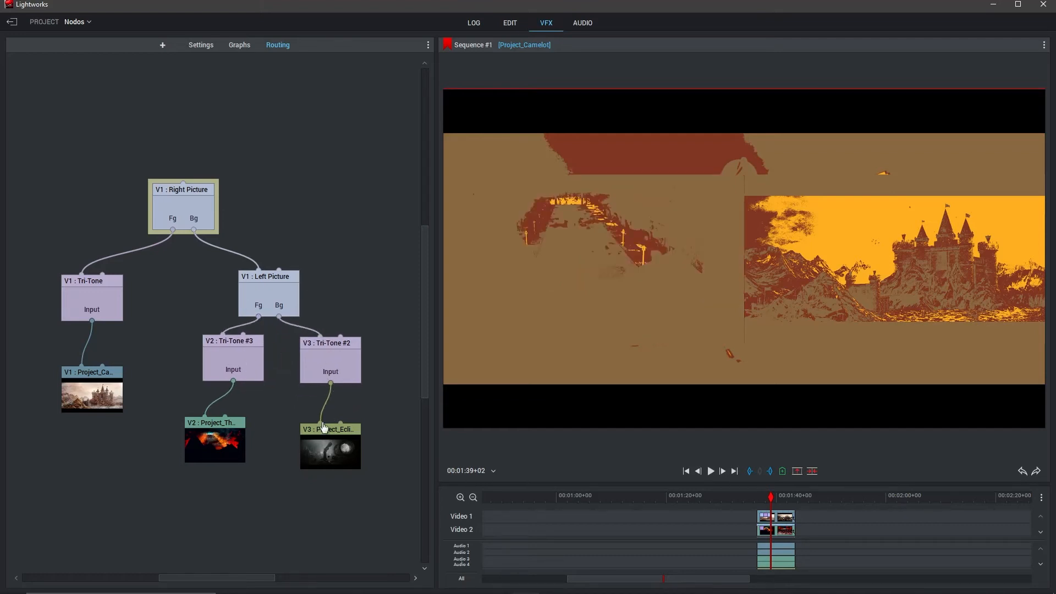
pyautogui.moveTo(324, 428); pyautogui.dragTo(343, 407)
pyautogui.moveTo(237, 435); pyautogui.dragTo(247, 430)
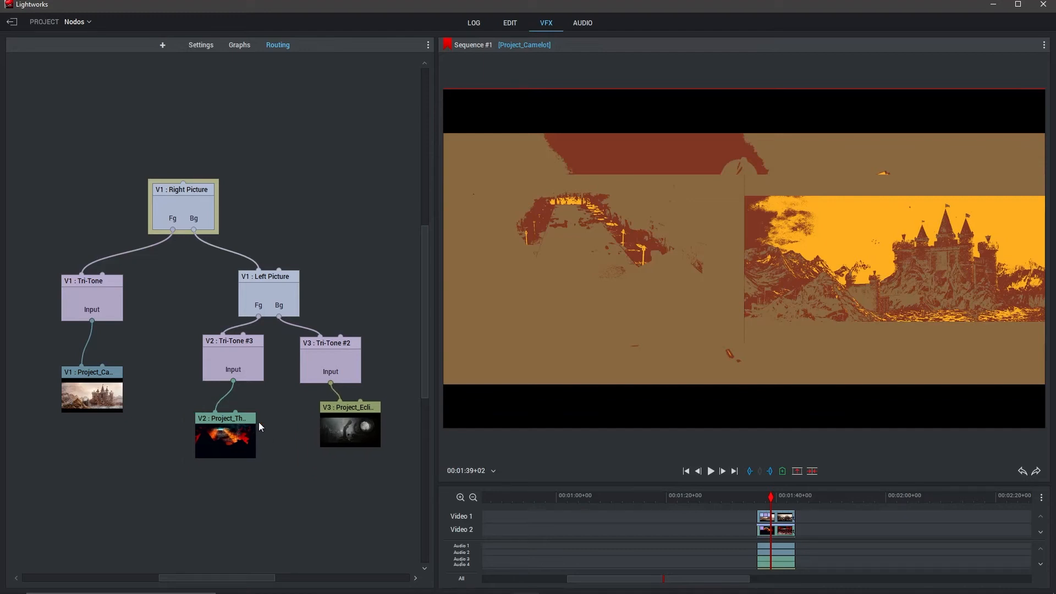
# Step: Switch Tri-Tone #3 off and back on, and remove Tri-Tone #2 from the V3 branch
pyautogui.doubleClick(233, 360)
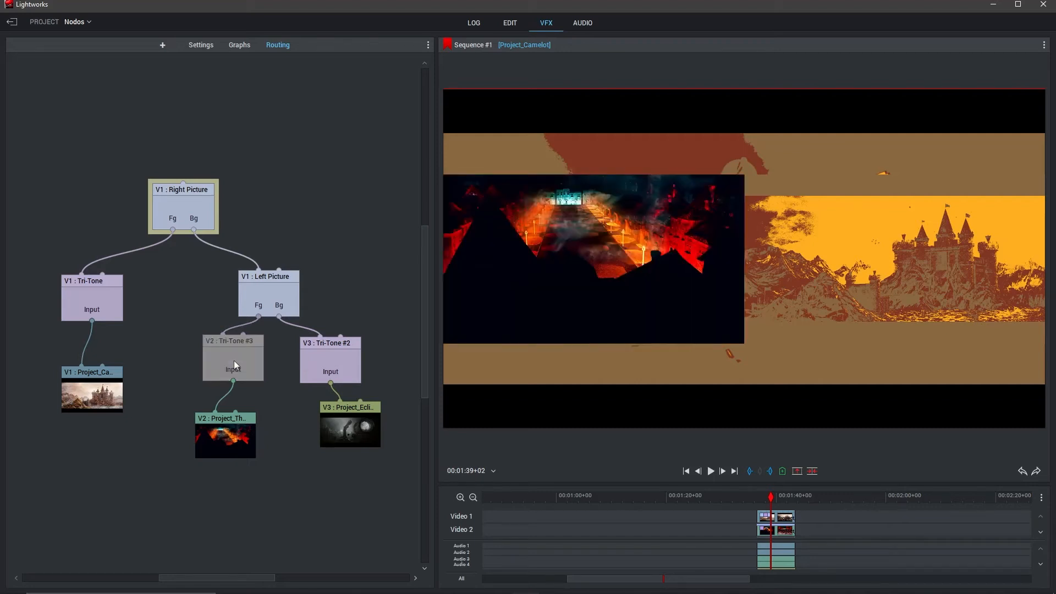
pyautogui.doubleClick(233, 360)
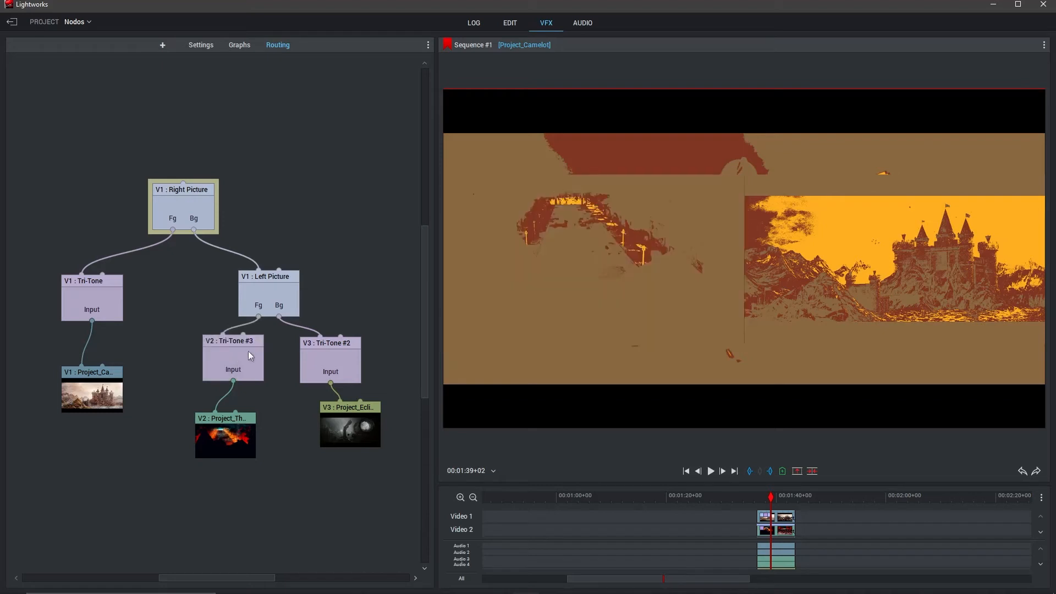
pyautogui.rightClick(336, 360)
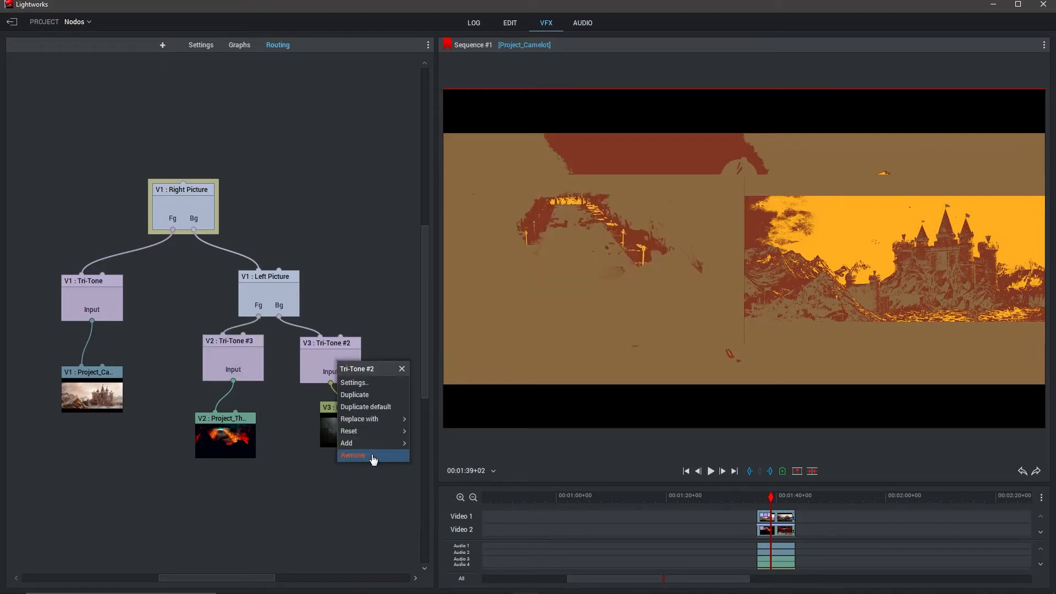
pyautogui.click(373, 455)
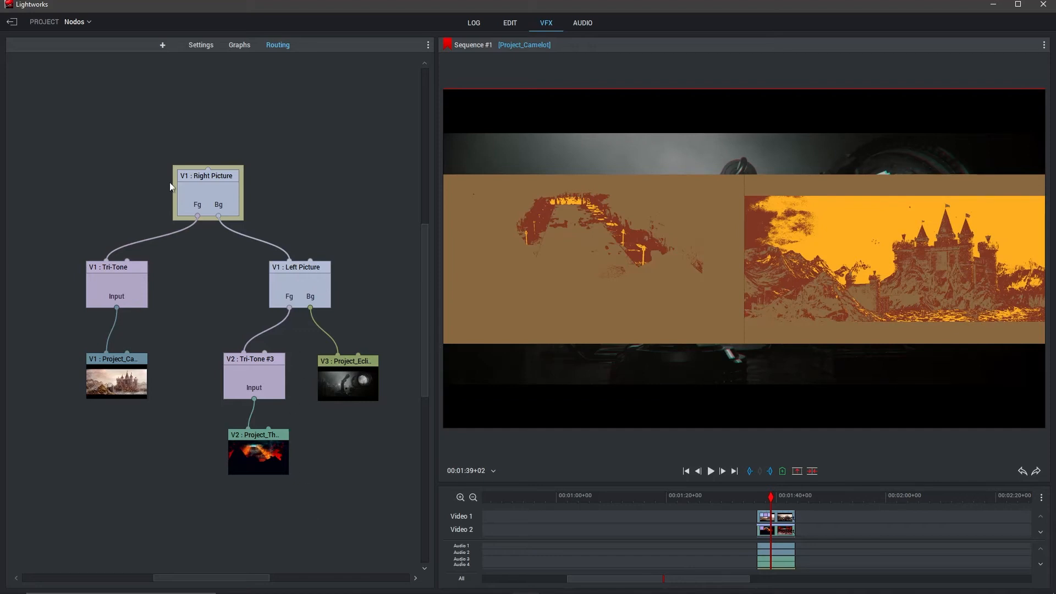
# Step: Add the Simple 2D Shape matte effect to the routing as an unconnected node to the left of Right Picture
pyautogui.moveTo(731, 310)
pyautogui.click(163, 44)
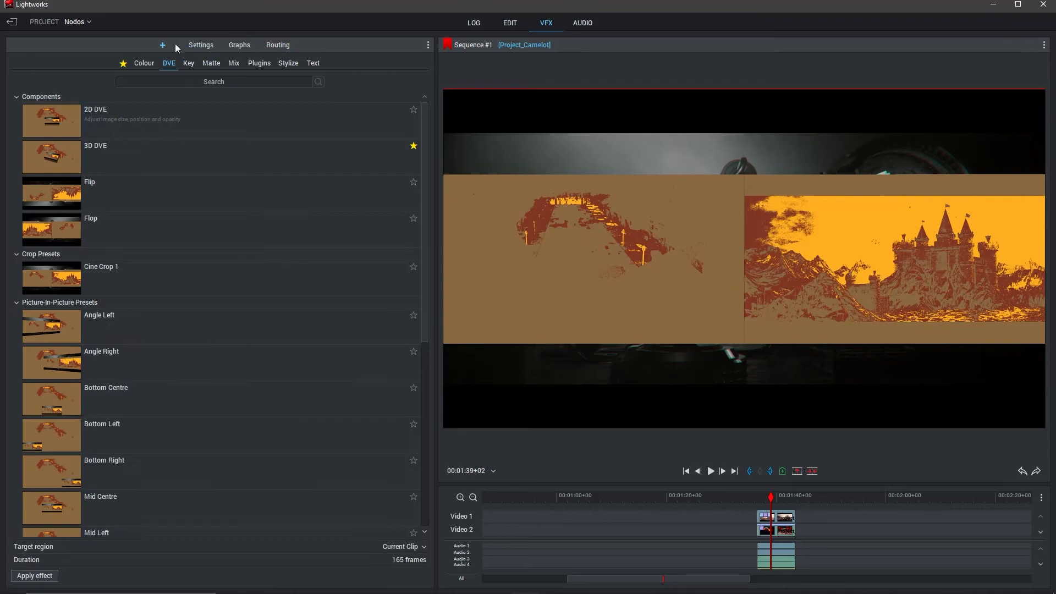
pyautogui.click(209, 66)
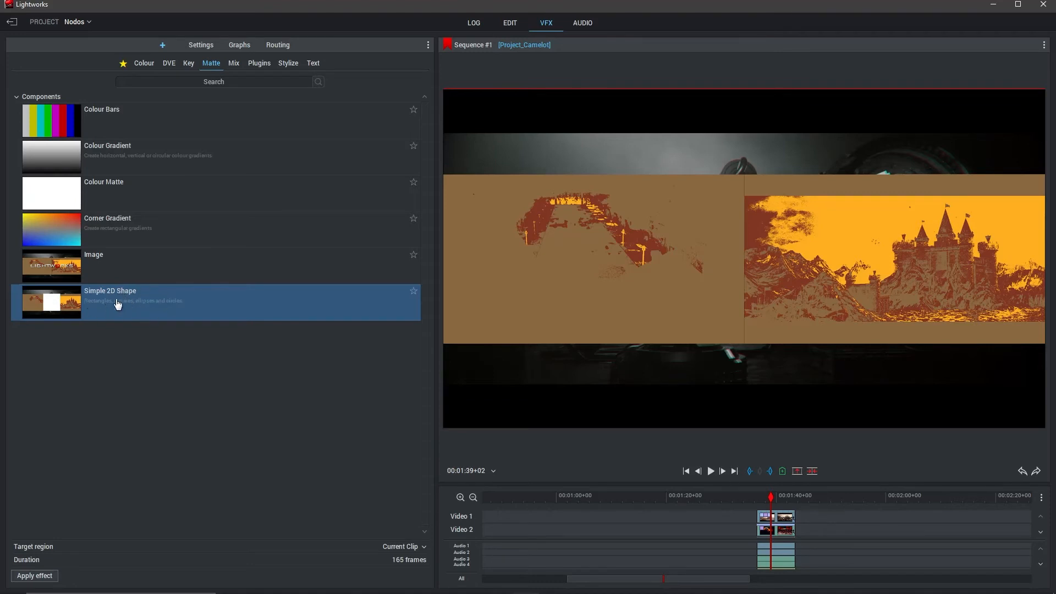
pyautogui.moveTo(124, 303); pyautogui.dragTo(305, 152)
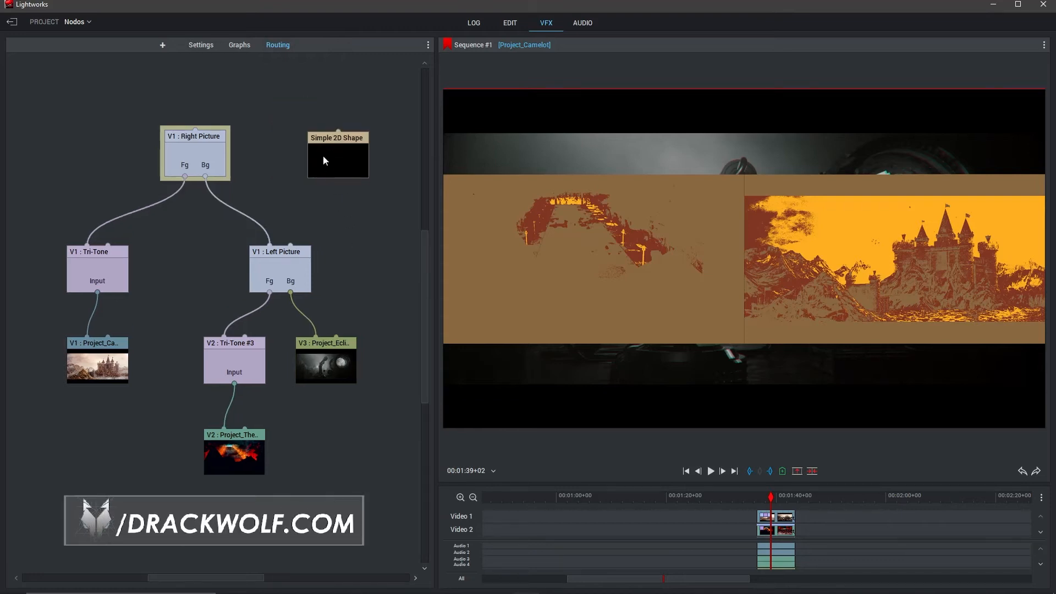
pyautogui.moveTo(334, 153); pyautogui.dragTo(328, 131)
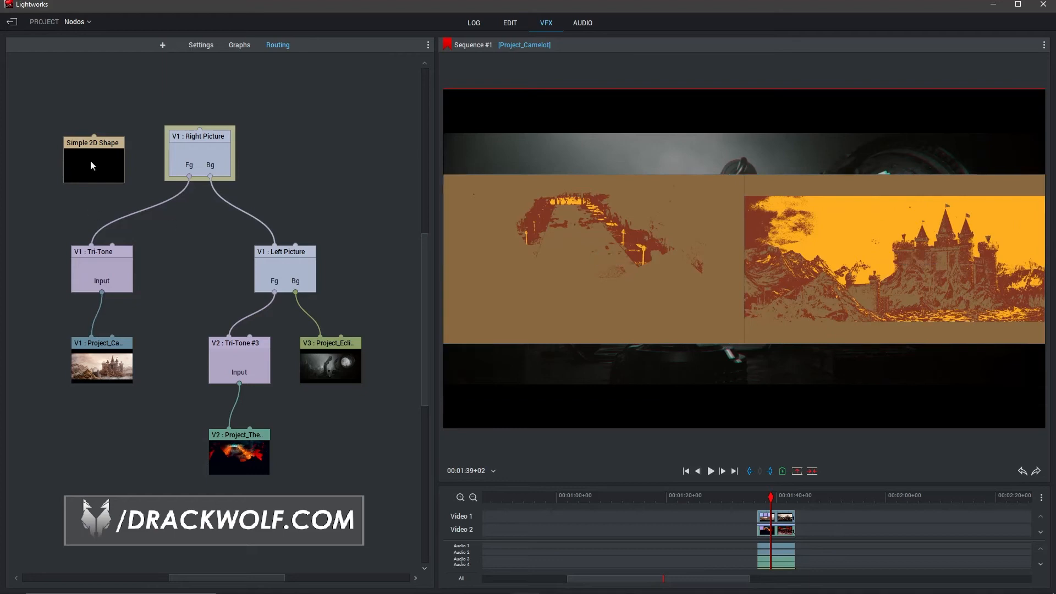
pyautogui.moveTo(91, 165)
pyautogui.mouseDown()
pyautogui.moveTo(109, 207)
pyautogui.moveTo(169, 249)
pyautogui.moveTo(174, 243)
pyautogui.moveTo(91, 172)
pyautogui.moveTo(92, 158)
pyautogui.mouseUp()
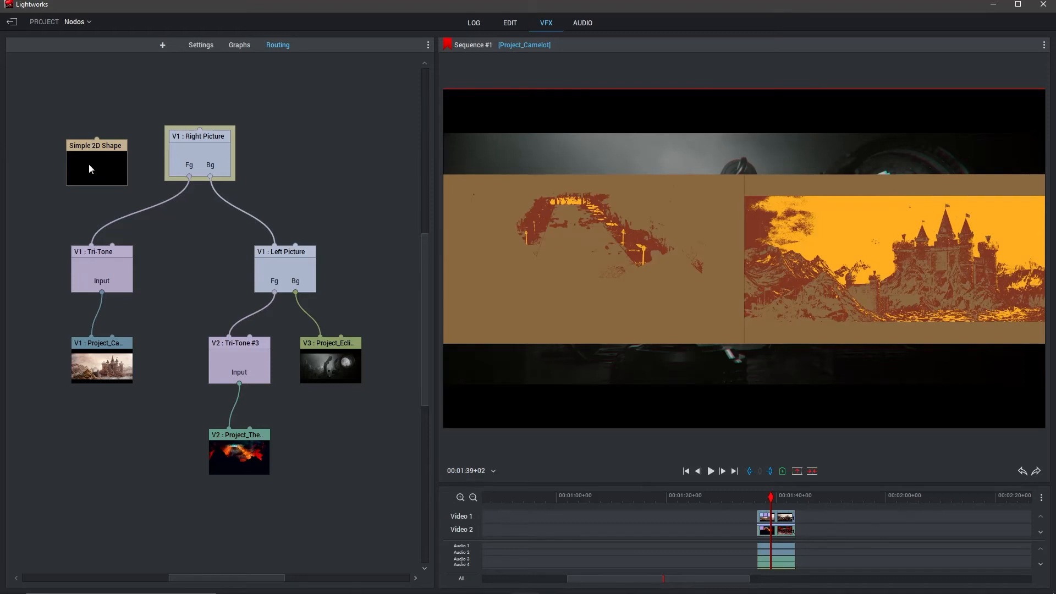
pyautogui.rightClick(152, 110)
pyautogui.click(138, 108)
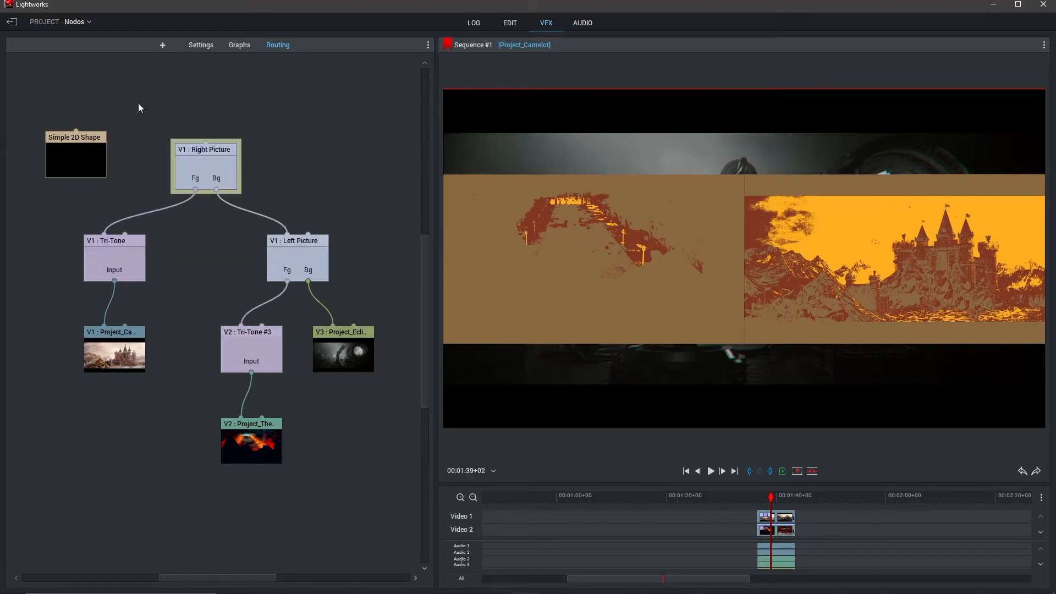
# Step: Add the Blend mix effect to the routing as an unconnected node above Right Picture, with Simple 2D Shape placed below it
pyautogui.click(163, 46)
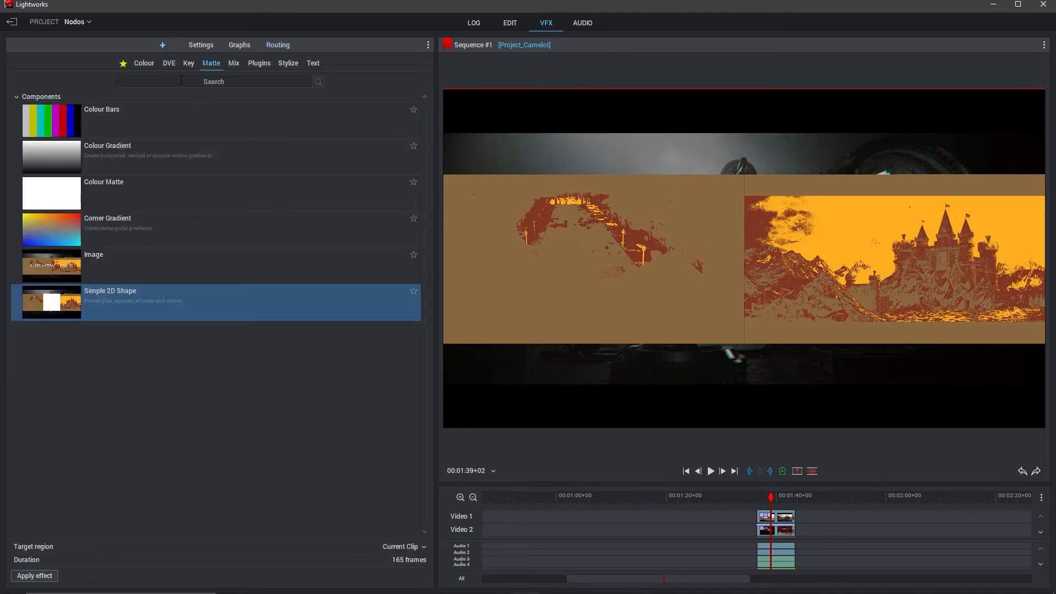
pyautogui.click(232, 63)
pyautogui.click(102, 129)
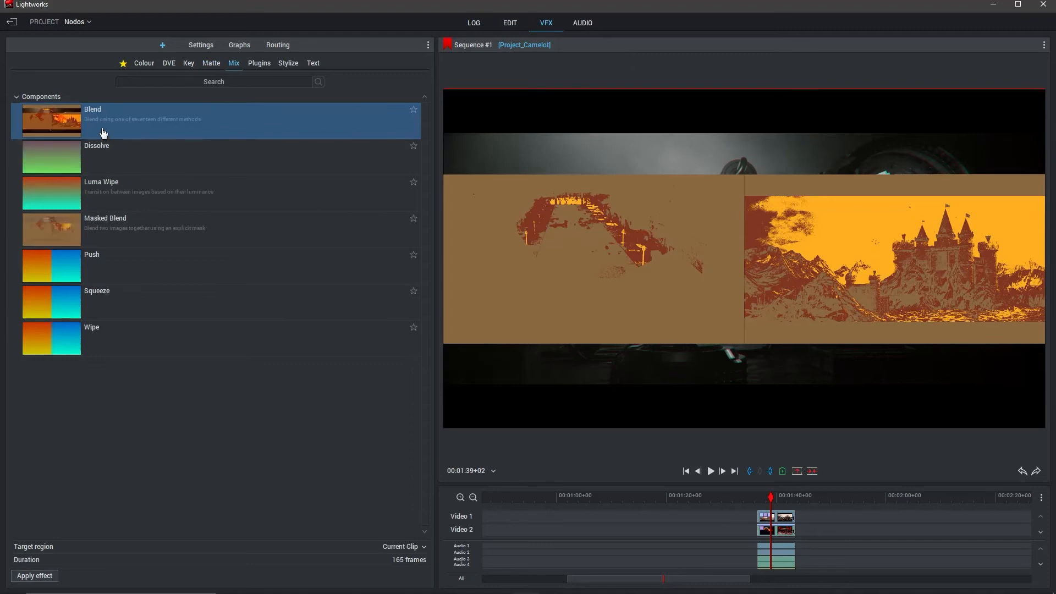
pyautogui.moveTo(102, 130); pyautogui.dragTo(79, 122)
pyautogui.moveTo(371, 453); pyautogui.dragTo(216, 129)
pyautogui.moveTo(157, 91); pyautogui.dragTo(256, 90)
pyautogui.moveTo(321, 118); pyautogui.dragTo(103, 154)
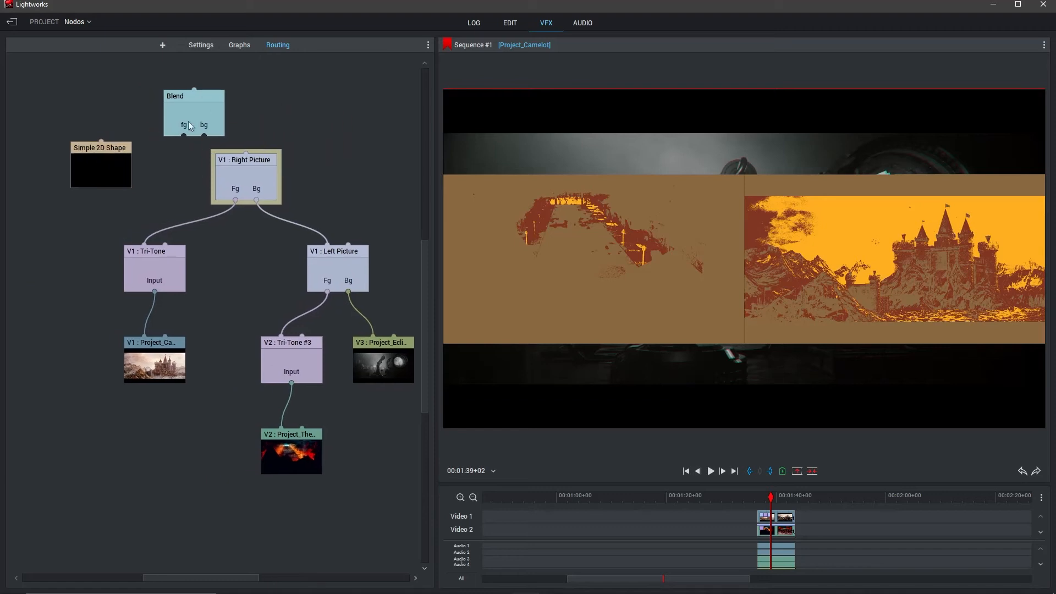
pyautogui.moveTo(211, 106); pyautogui.dragTo(199, 97)
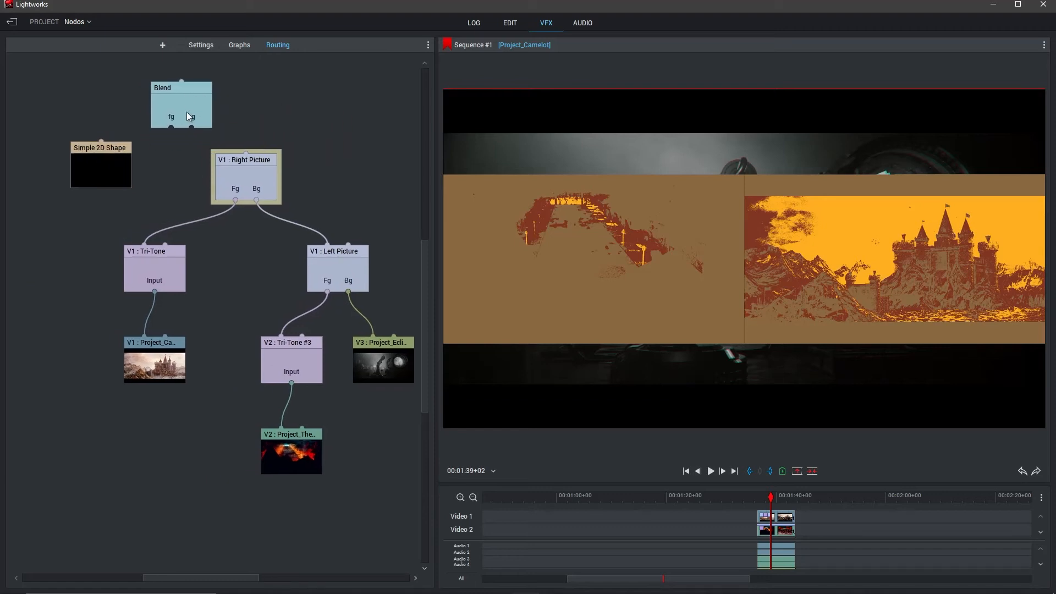
pyautogui.moveTo(102, 146); pyautogui.dragTo(101, 167)
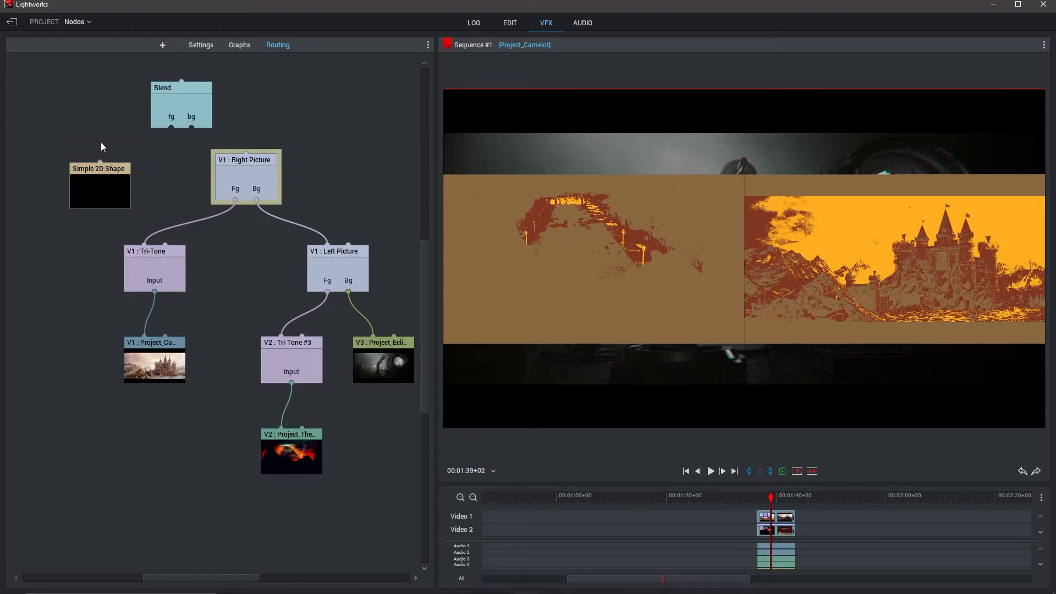
# Step: Wire Simple 2D Shape to Blend's fg, Tri-Tone to its bg and Blend to Right Picture's Fg, and tidy the node layout
pyautogui.moveTo(100, 162); pyautogui.dragTo(172, 128)
pyautogui.moveTo(235, 200); pyautogui.dragTo(230, 235)
pyautogui.moveTo(152, 264); pyautogui.dragTo(133, 309)
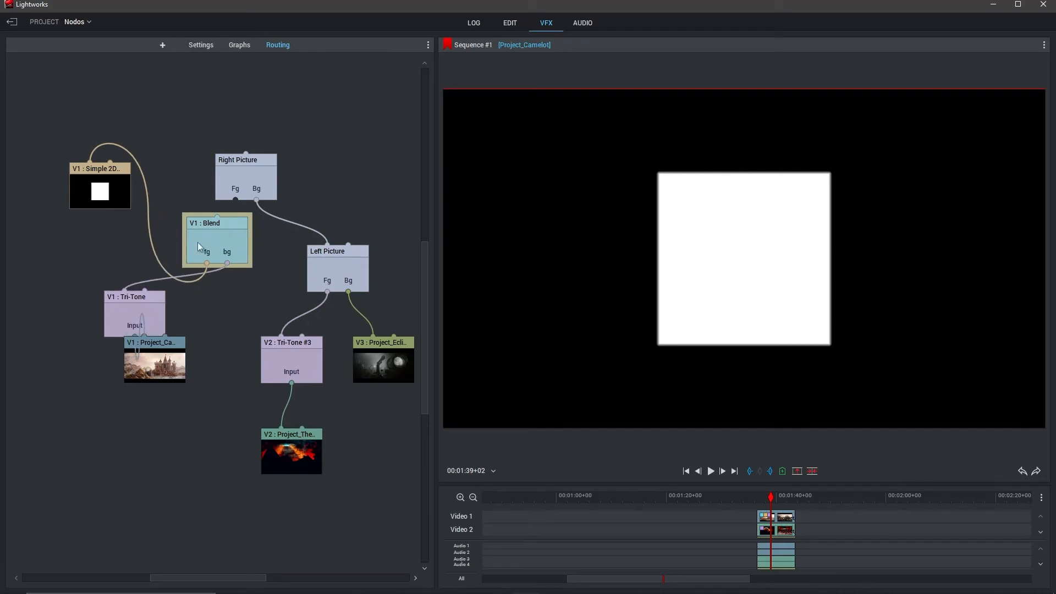
pyautogui.moveTo(230, 201); pyautogui.dragTo(236, 200)
pyautogui.moveTo(236, 177); pyautogui.dragTo(247, 127)
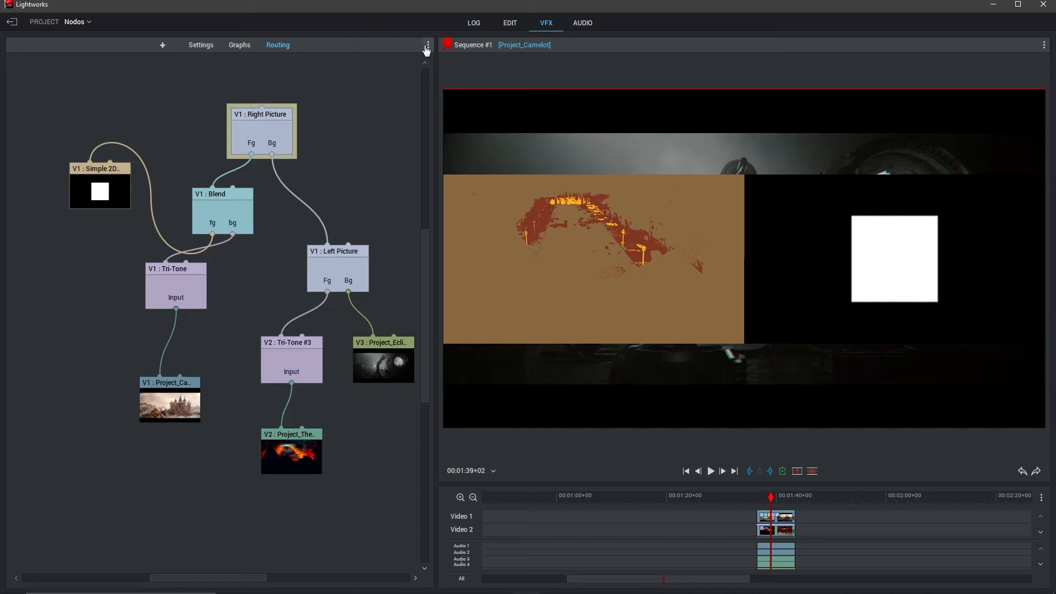
pyautogui.rightClick(391, 80)
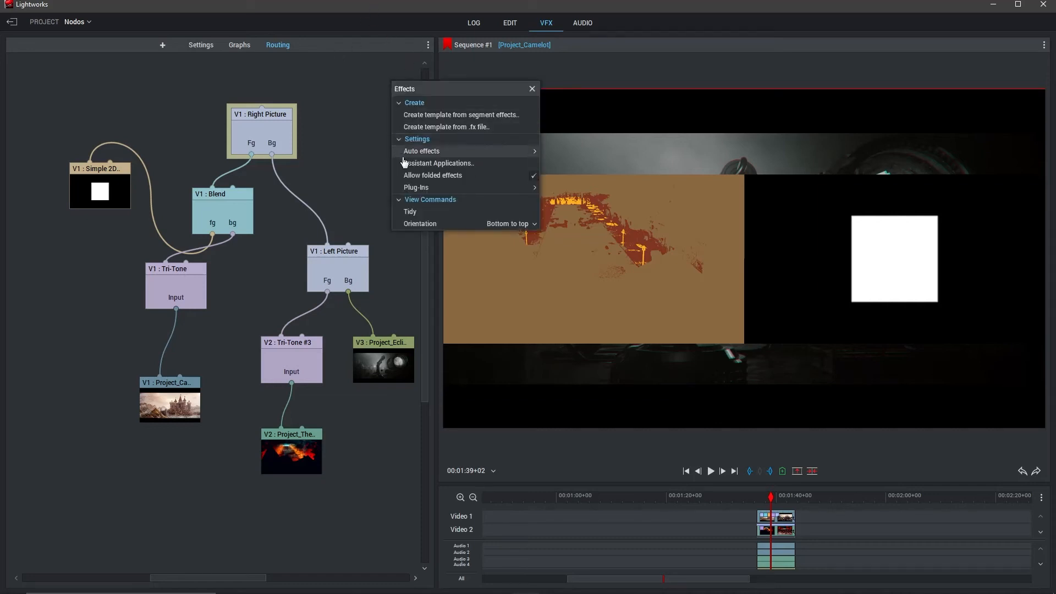
pyautogui.click(410, 212)
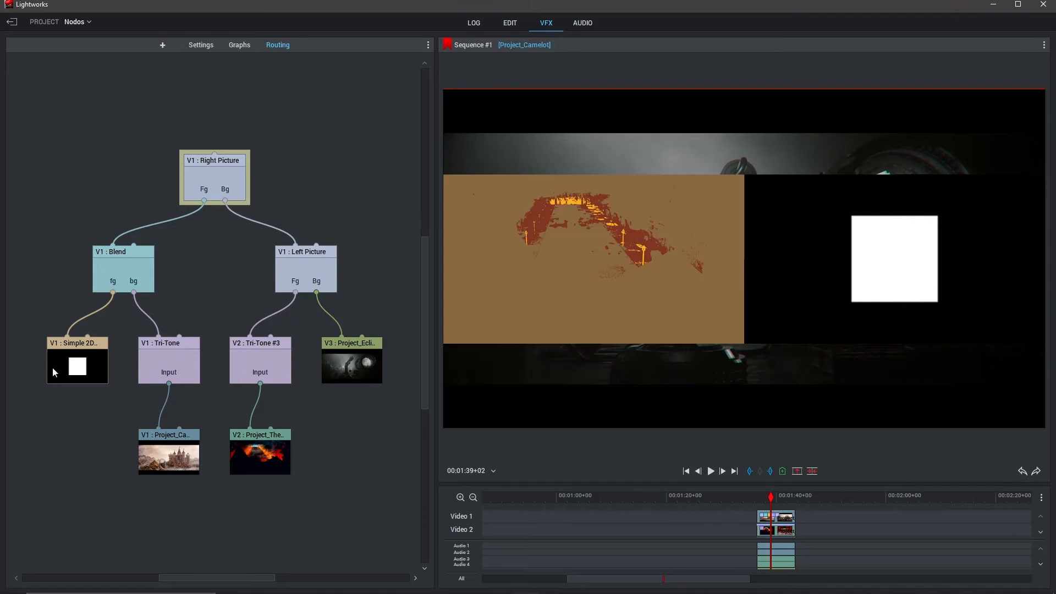
# Step: Add a Lumakey effect between Simple 2D Shape and Blend's fg input
pyautogui.moveTo(863, 235)
pyautogui.rightClick(77, 363)
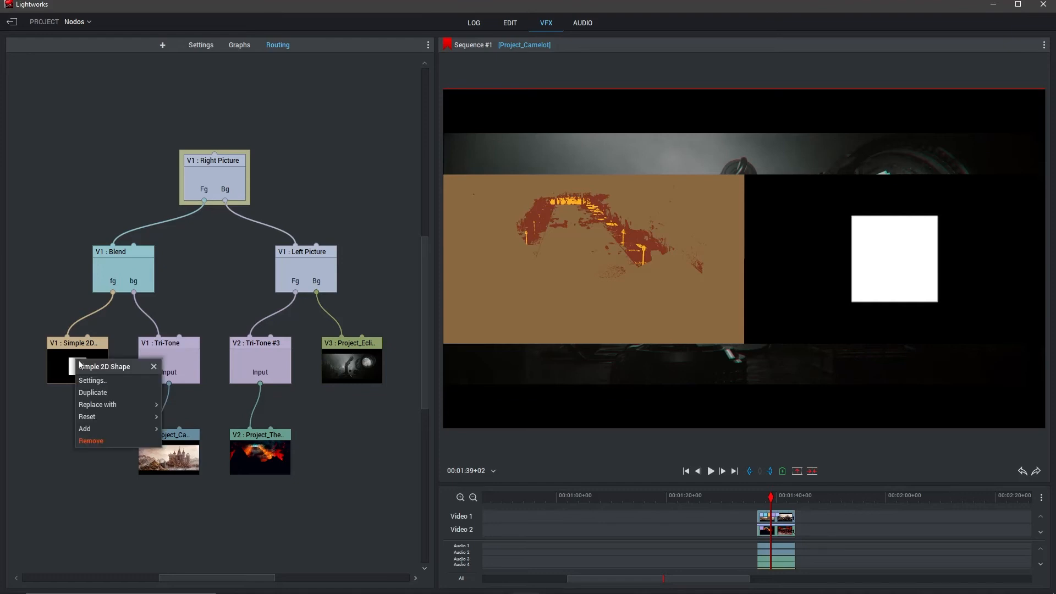
pyautogui.click(96, 430)
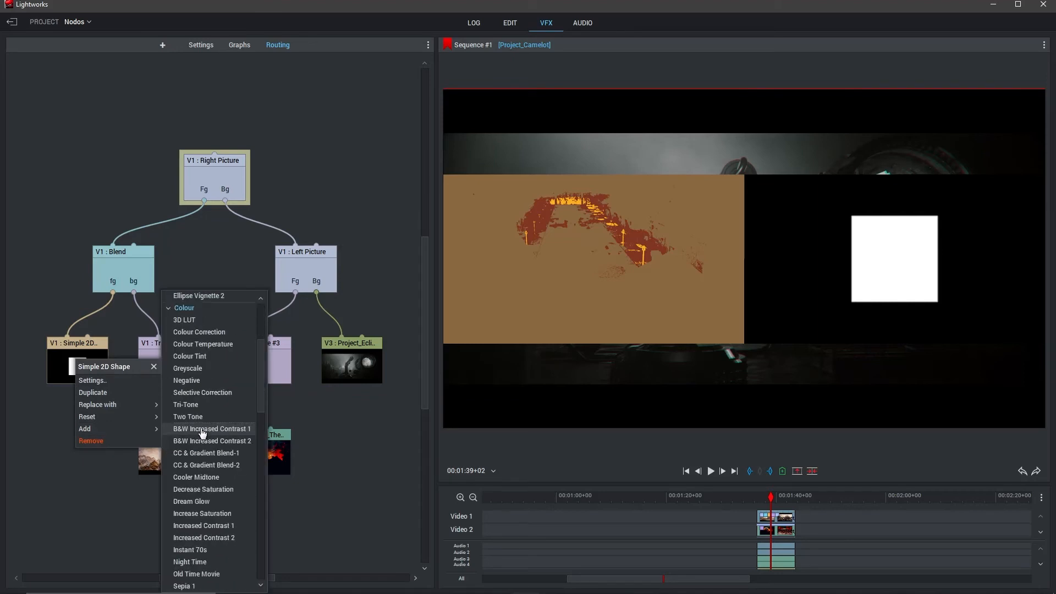
pyautogui.scroll(-8, 203, 429)
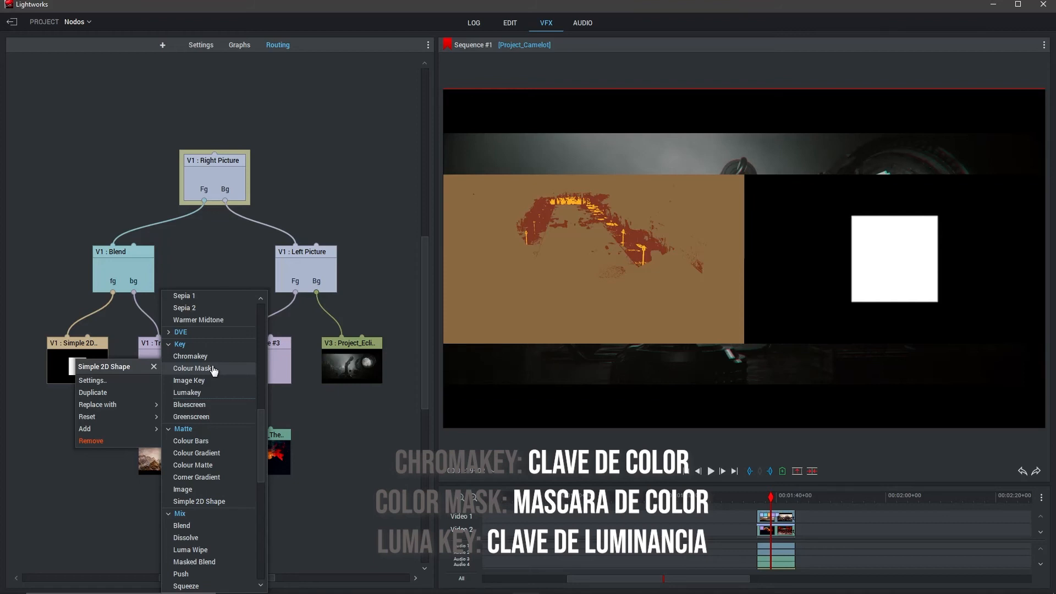
pyautogui.click(204, 392)
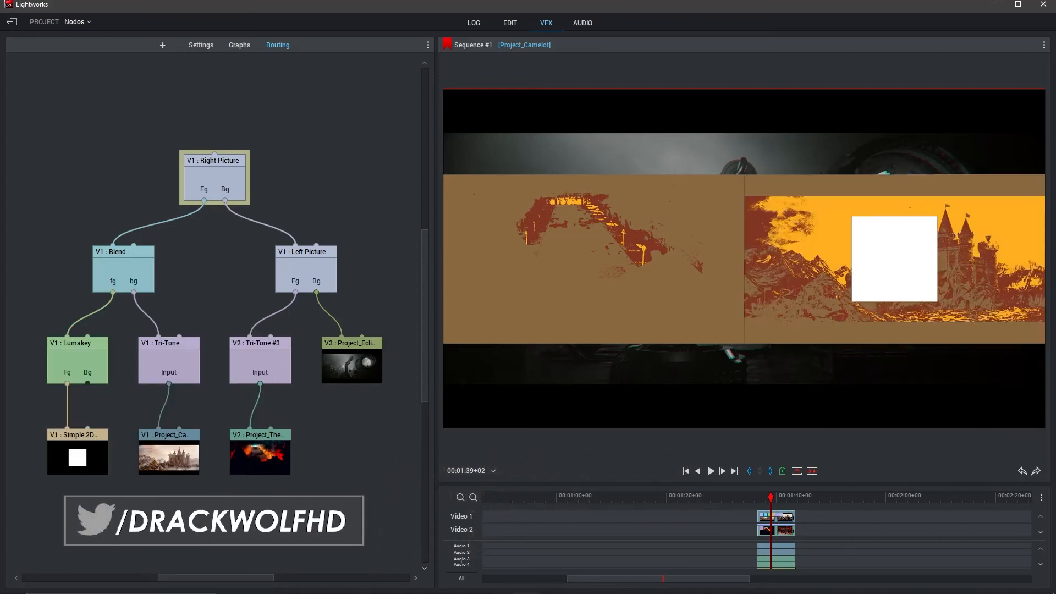
# Step: Reshape the Simple 2D Shape rectangle into a wide banner, about twice its width and half its height
pyautogui.rightClick(81, 452)
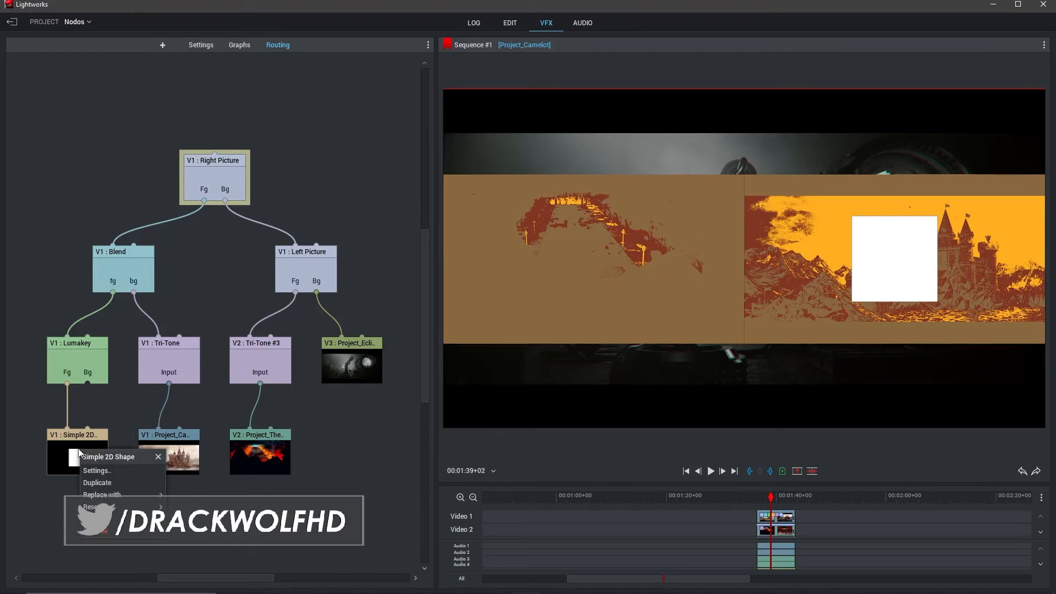
pyautogui.click(116, 471)
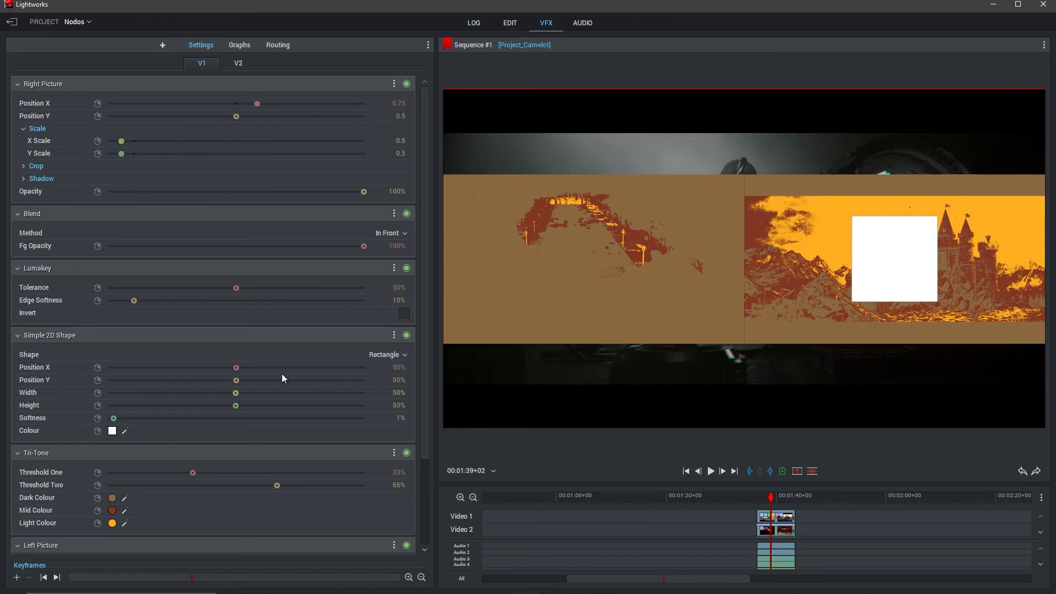
pyautogui.moveTo(236, 393); pyautogui.dragTo(392, 416)
pyautogui.moveTo(236, 405); pyautogui.dragTo(175, 414)
pyautogui.click(278, 44)
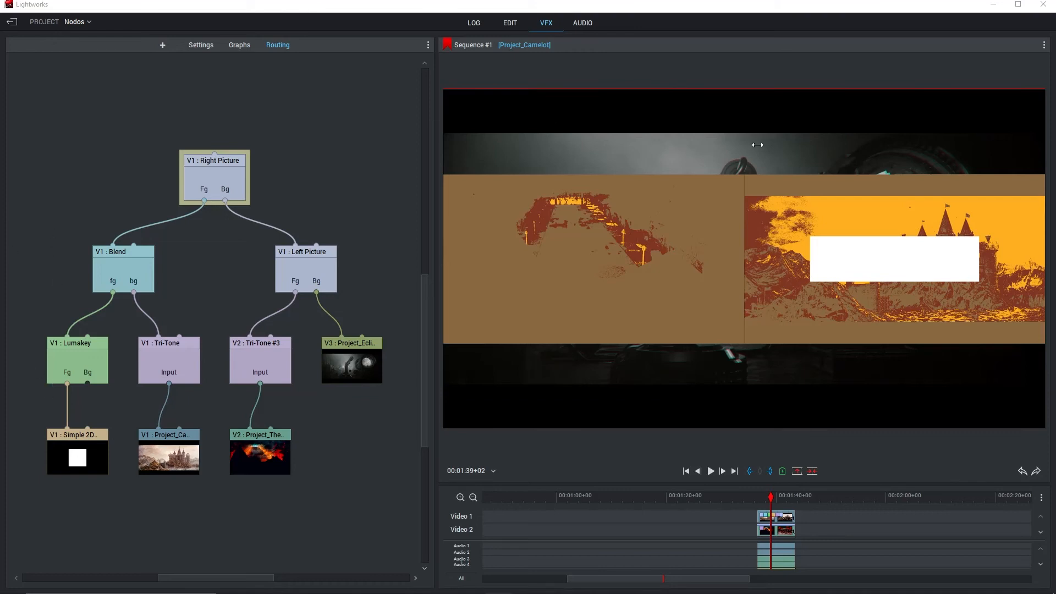
# Step: Add a Titles effect between the Lumakey node and Blend's fg input
pyautogui.moveTo(632, 318)
pyautogui.moveTo(909, 225)
pyautogui.rightClick(75, 374)
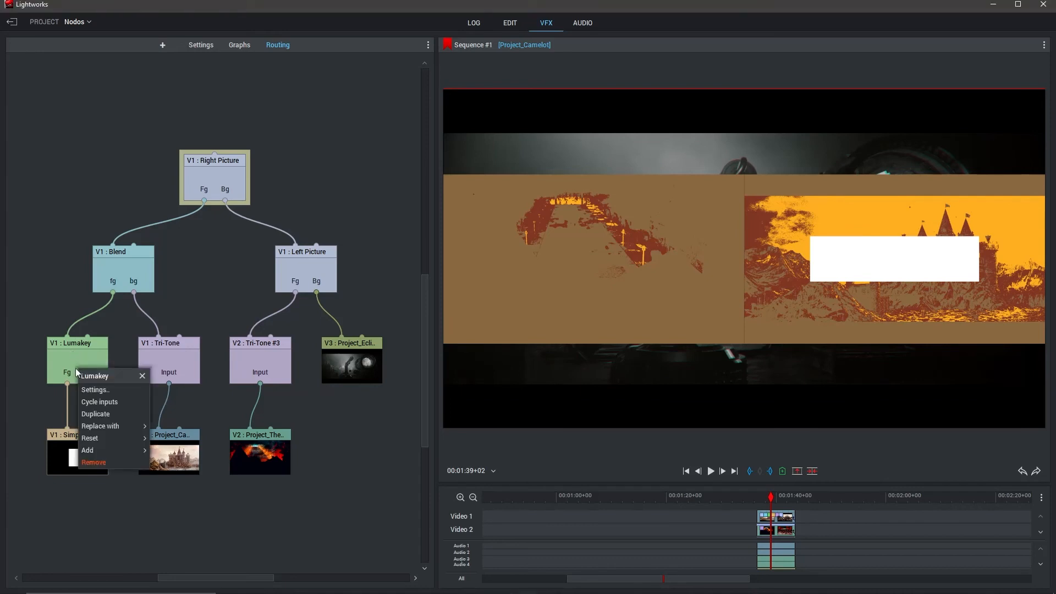
pyautogui.moveTo(110, 451)
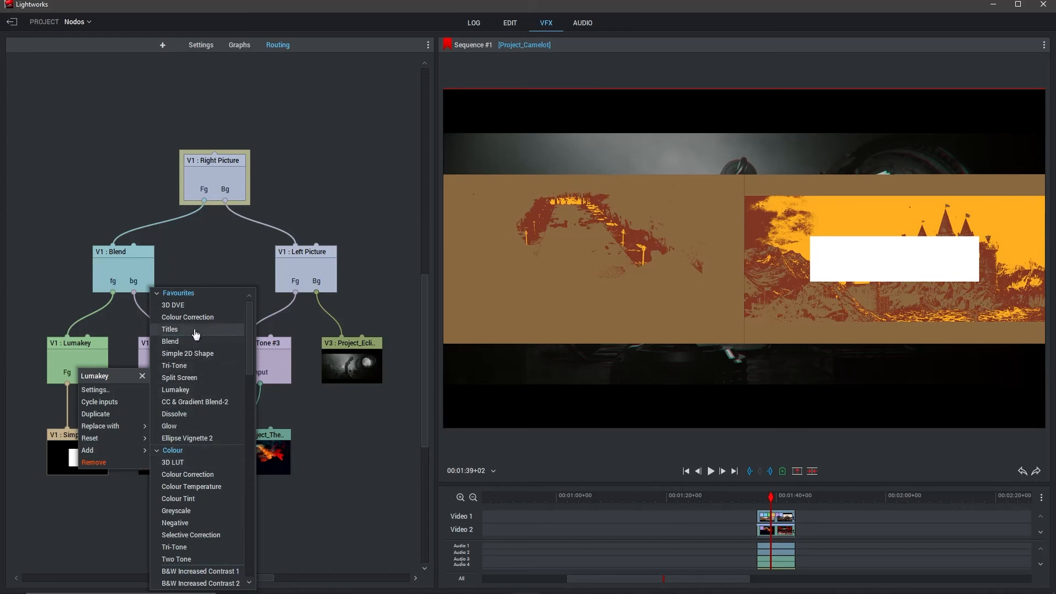
pyautogui.scroll(-10, 213, 423)
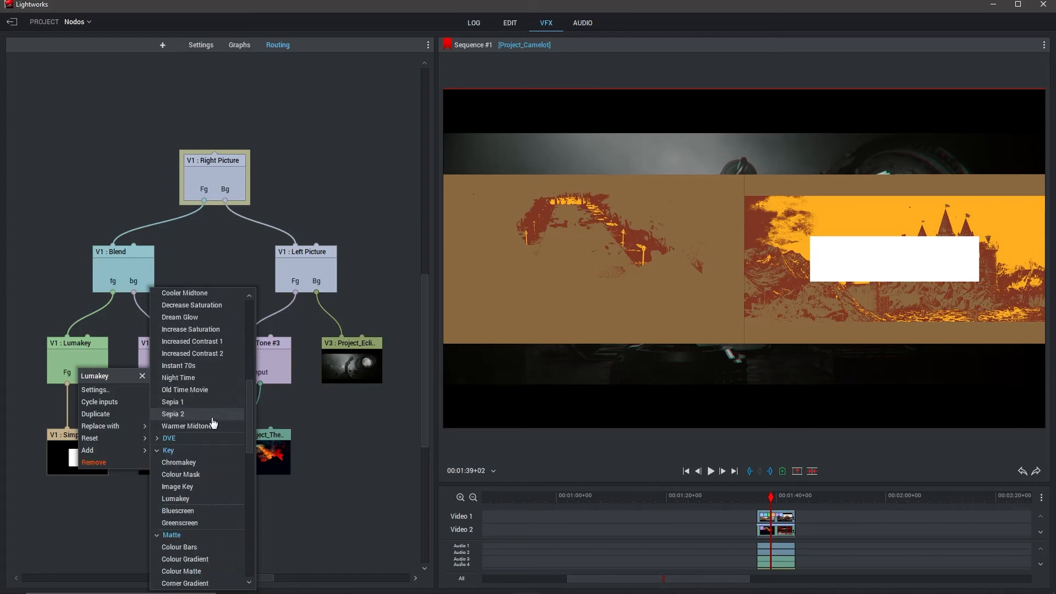
pyautogui.scroll(-6, 214, 423)
pyautogui.scroll(-8, 214, 423)
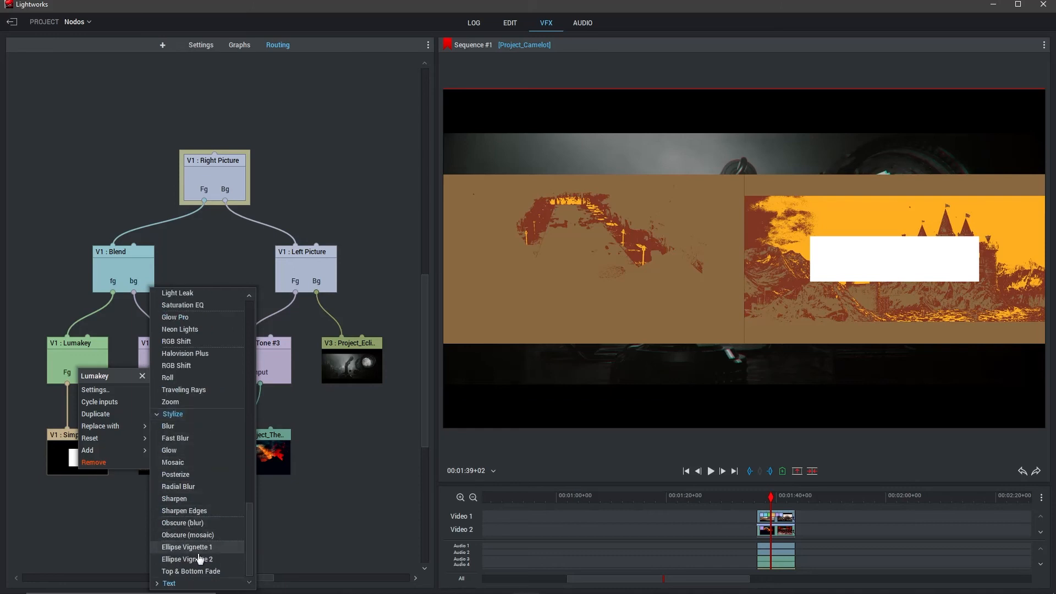
pyautogui.click(165, 584)
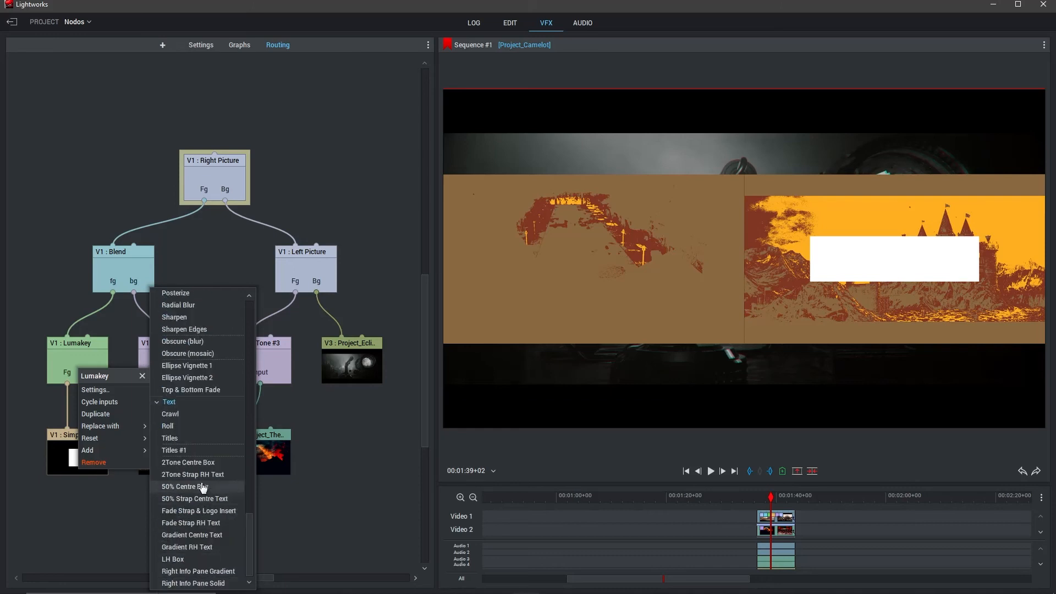
pyautogui.click(190, 440)
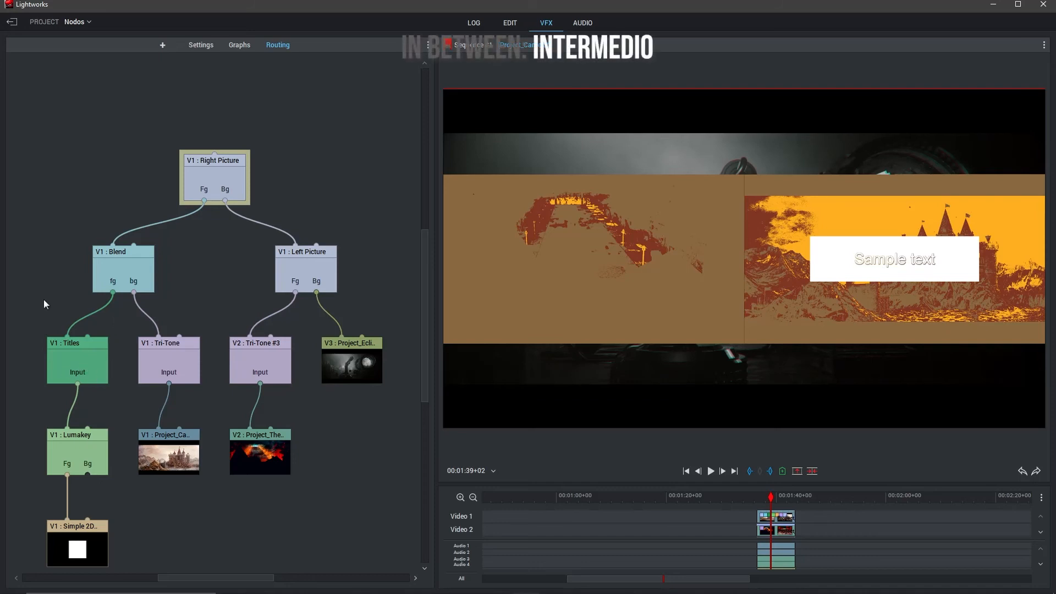
pyautogui.moveTo(83, 345); pyautogui.dragTo(113, 294)
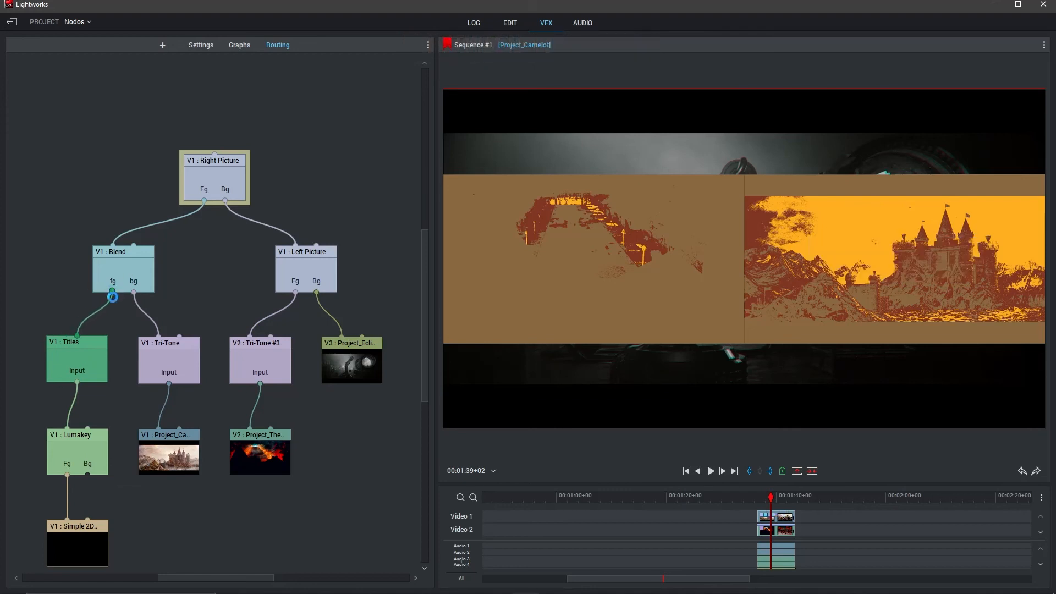
# Step: Set the title text to "Project Camelot" and the Blend method to Add
pyautogui.click(77, 360)
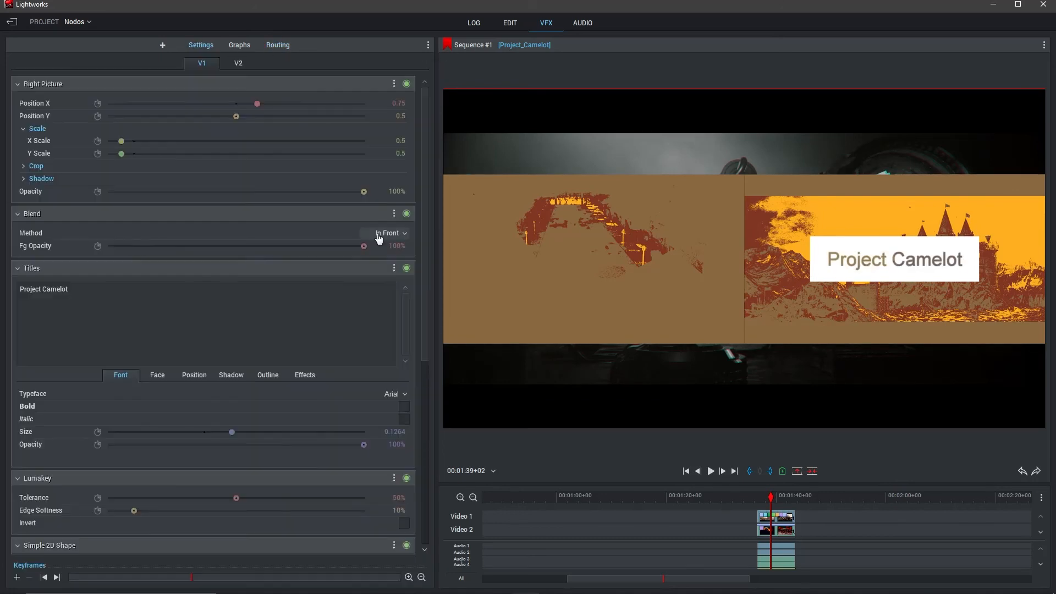
pyautogui.click(389, 231)
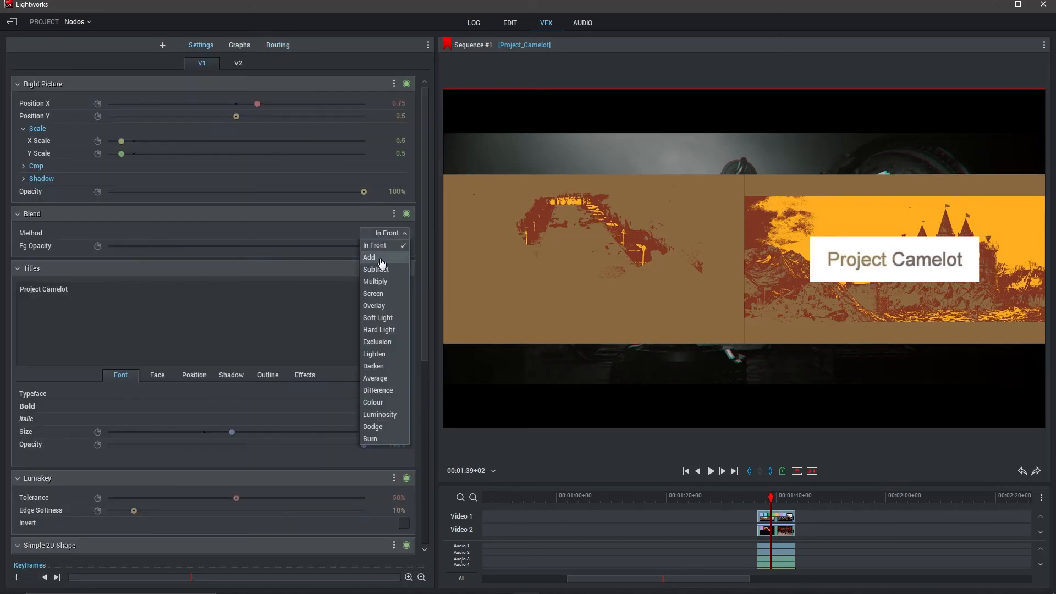
pyautogui.click(385, 258)
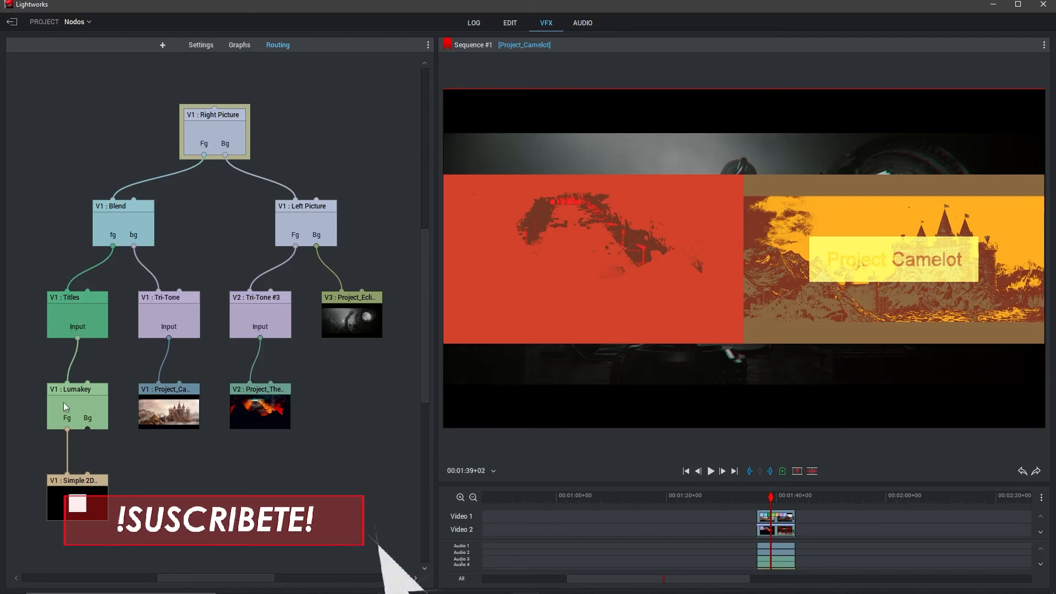
# Step: Duplicate Simple 2D Shape as an unconnected node below the V3 clip, keeping Tri-Tone #3 wired directly to Left Picture's Fg input
pyautogui.rightClick(79, 497)
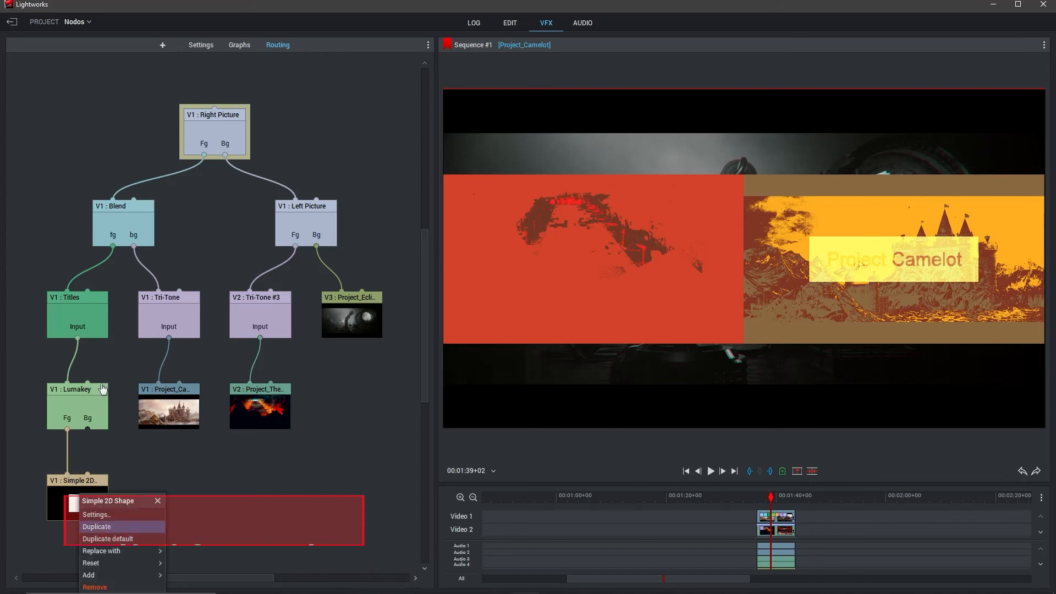
pyautogui.click(96, 526)
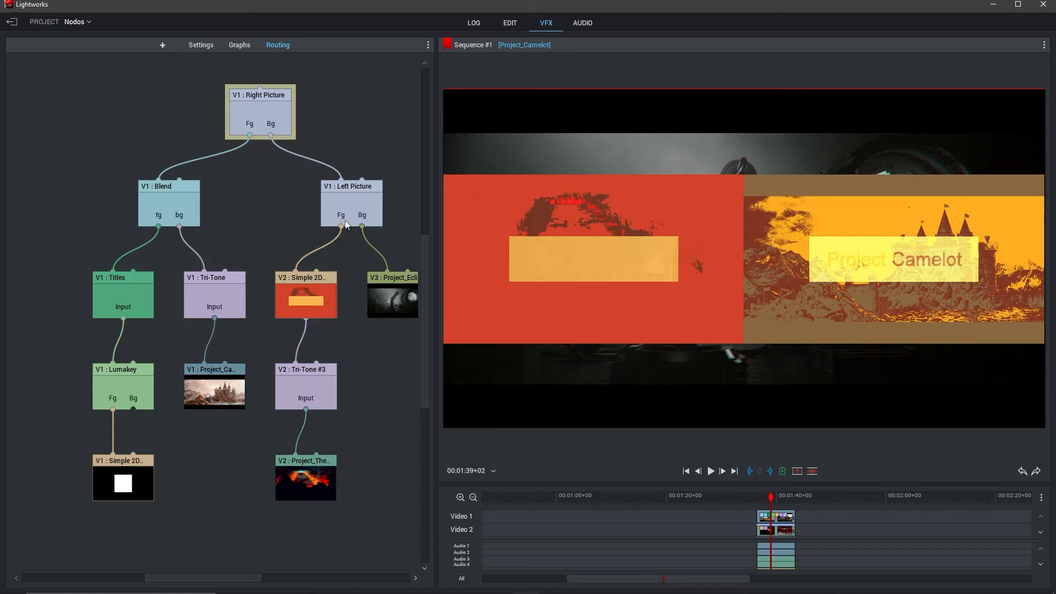
pyautogui.moveTo(341, 227); pyautogui.dragTo(332, 248)
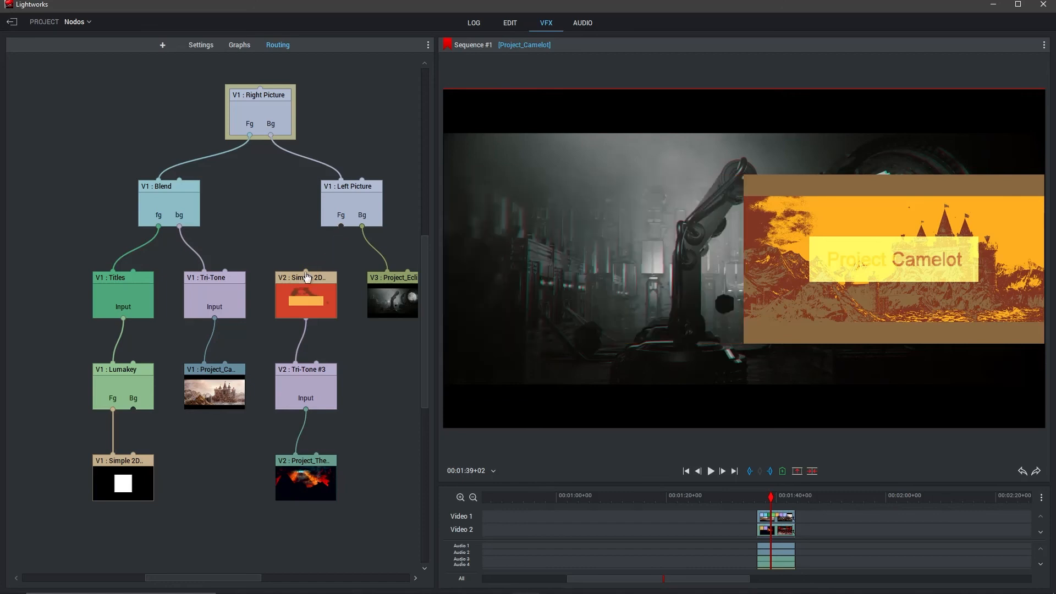
pyautogui.moveTo(306, 321); pyautogui.dragTo(341, 227)
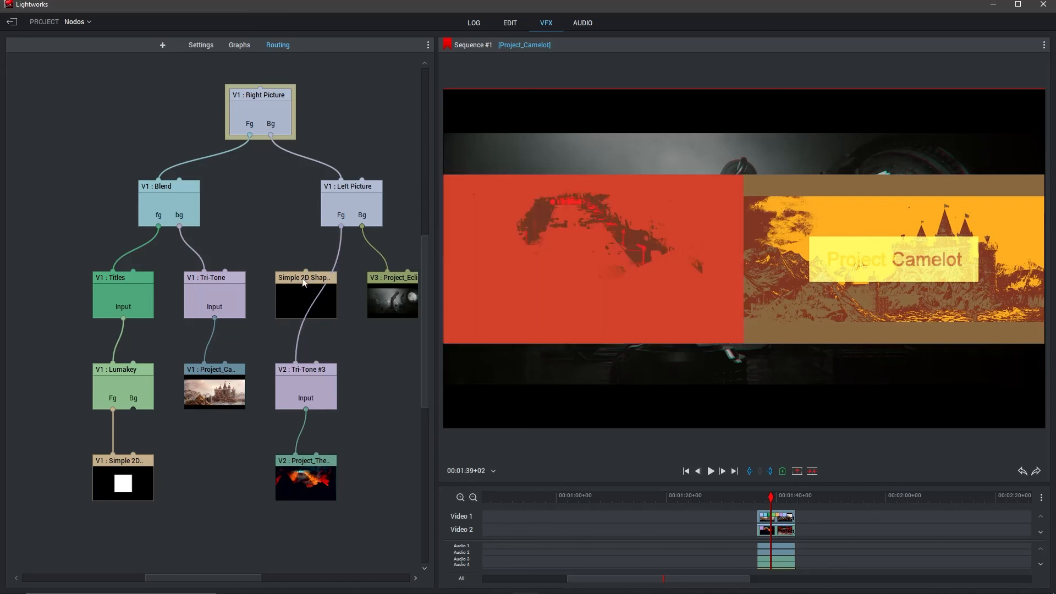
pyautogui.moveTo(287, 296); pyautogui.dragTo(322, 377)
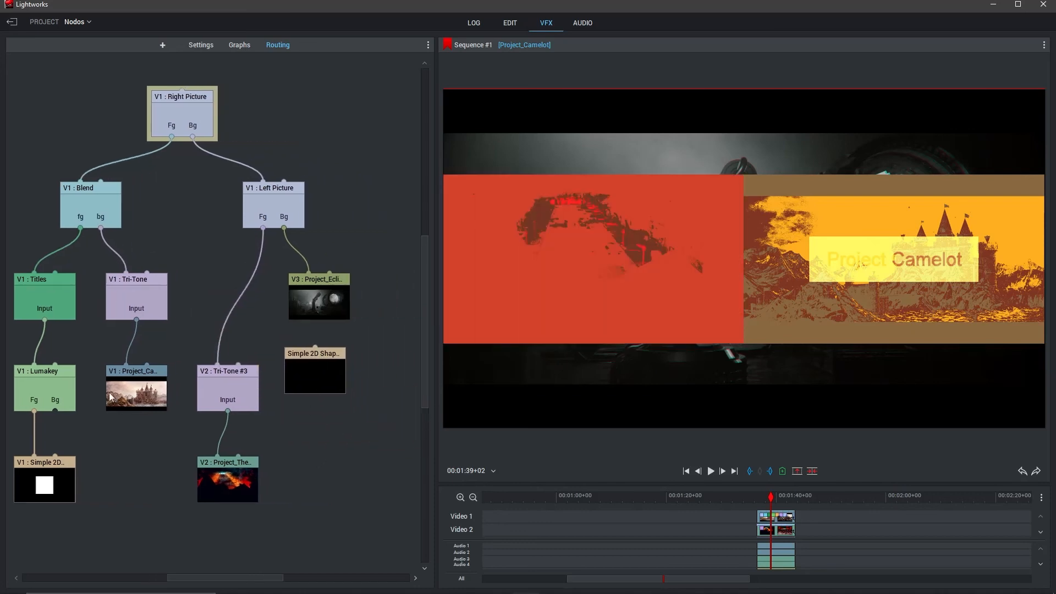
# Step: Duplicate Lumakey as an unconnected node beside the duplicated shape, rewiring Tri-Tone #3 directly to Left Picture's Fg input
pyautogui.rightClick(26, 384)
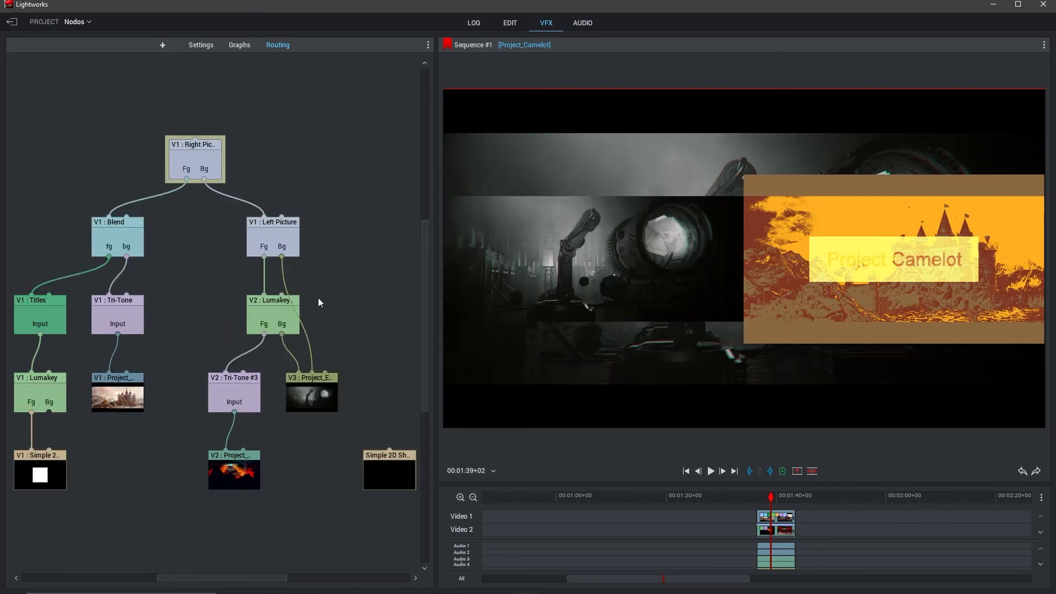
pyautogui.click(264, 276)
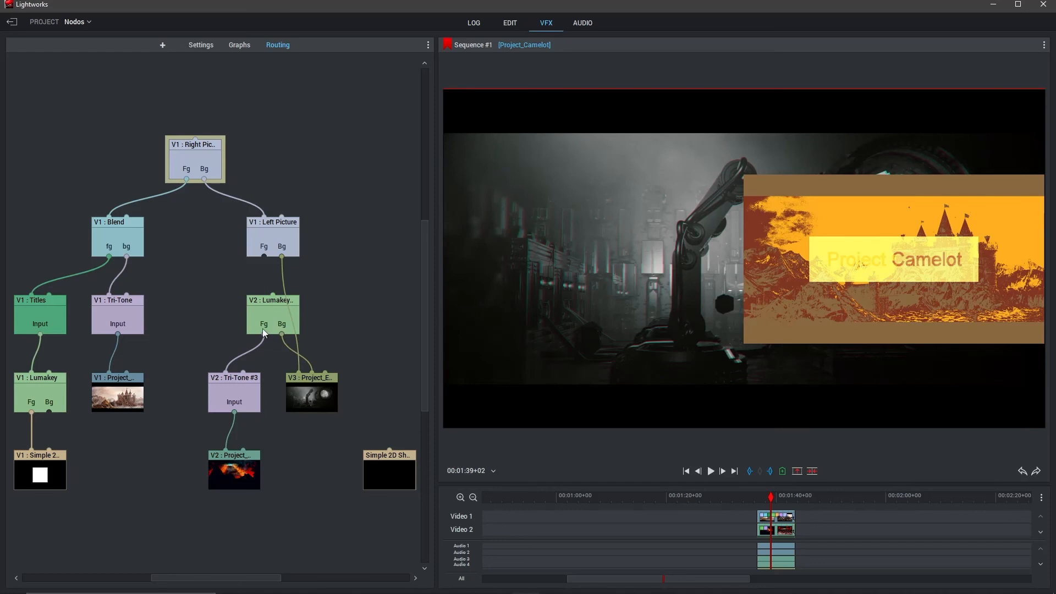
pyautogui.moveTo(264, 332); pyautogui.dragTo(265, 258)
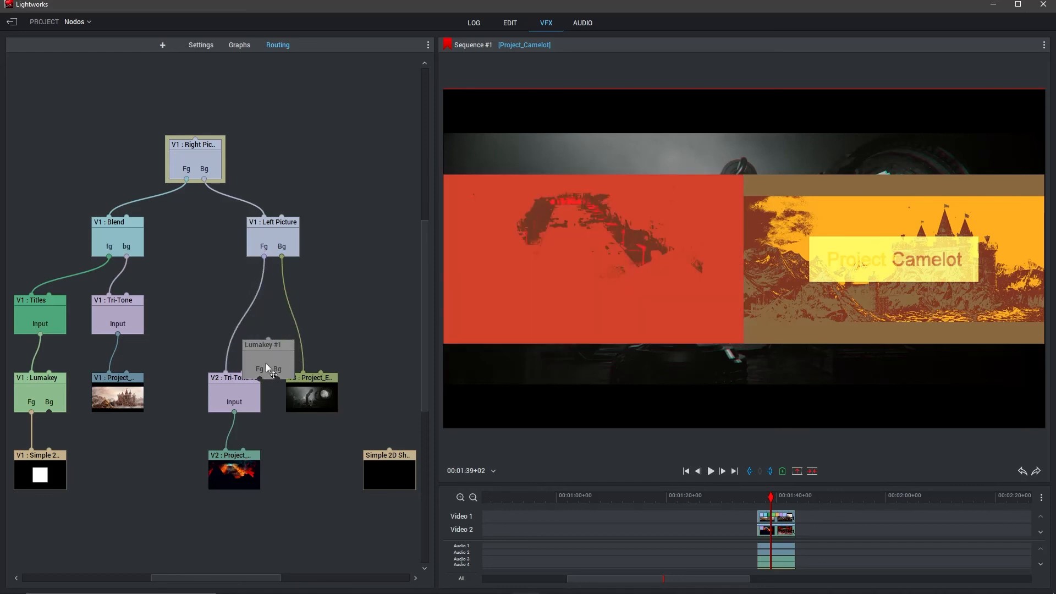
# Step: Duplicate Titles as an unconnected node, rewiring Tri-Tone #3 directly to Left Picture's Fg input
pyautogui.rightClick(41, 306)
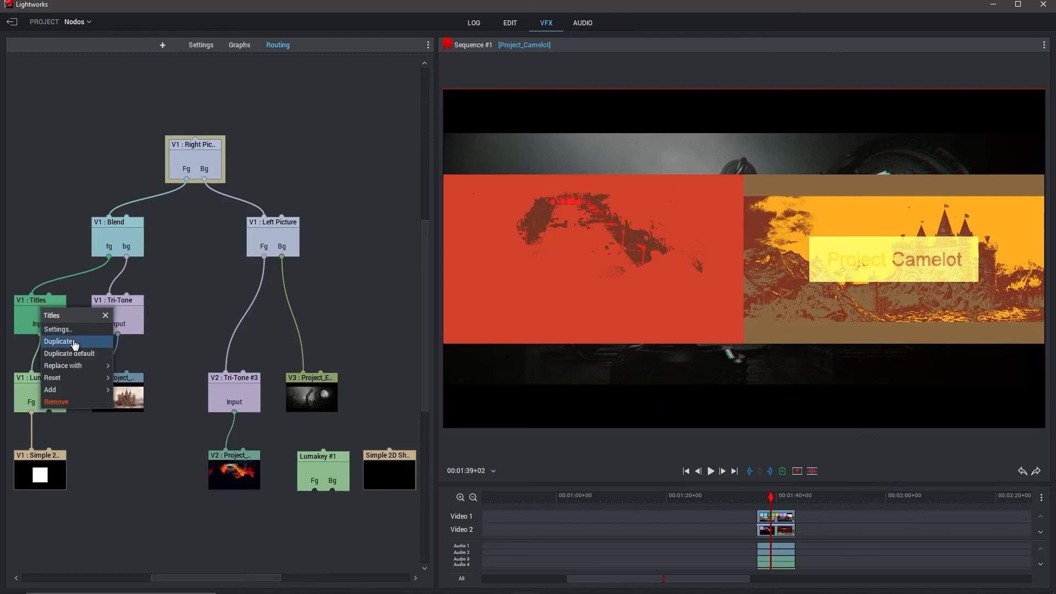
pyautogui.click(71, 342)
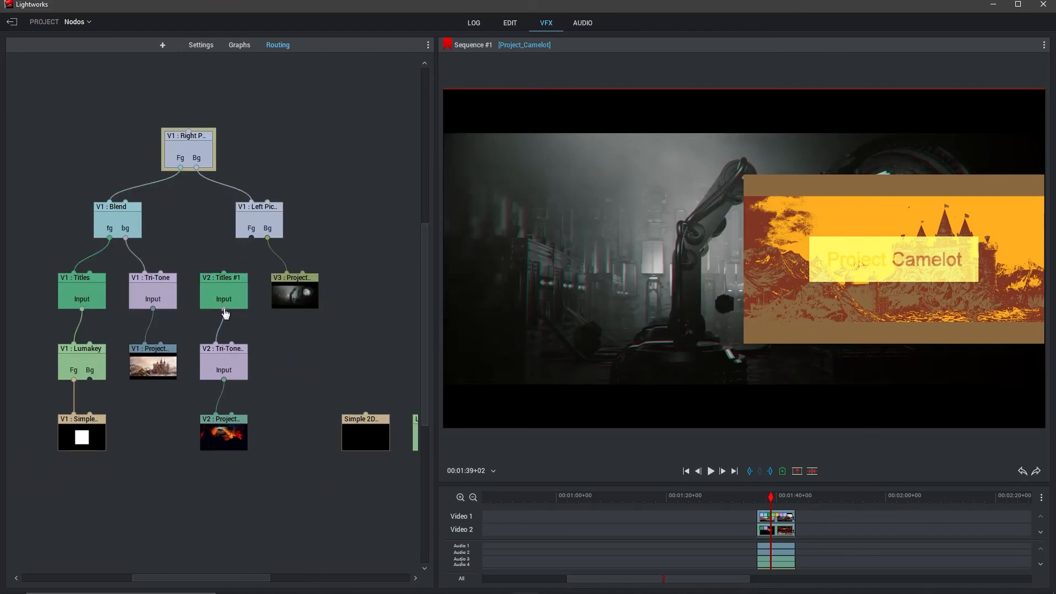
pyautogui.moveTo(223, 309); pyautogui.dragTo(251, 239)
pyautogui.moveTo(213, 282); pyautogui.dragTo(317, 367)
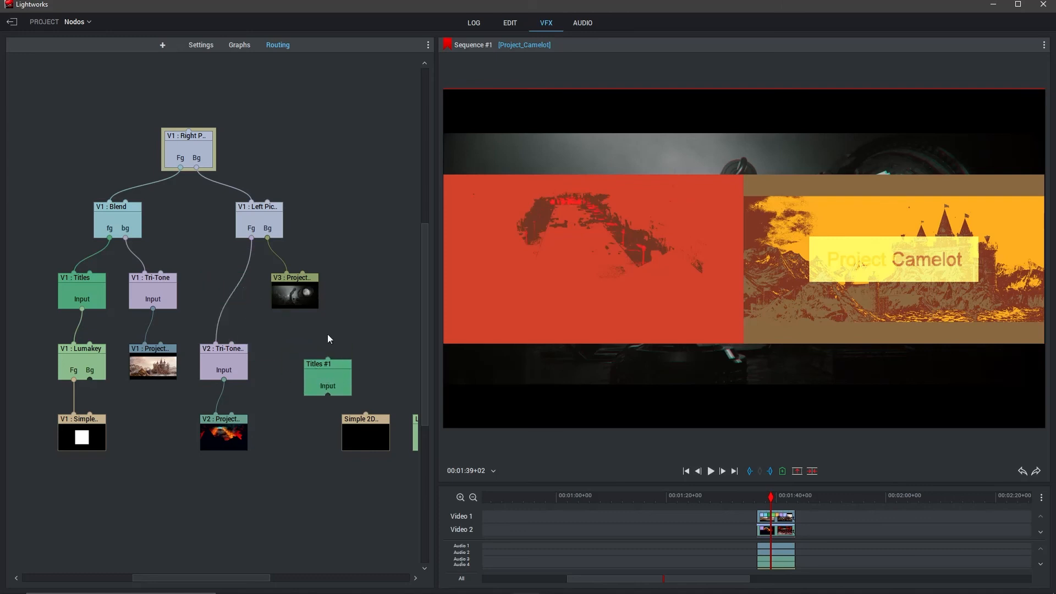
# Step: Gather the loose duplicates and chain Simple 2D Shape #1 into Lumakey #1's Fg input, and Lumakey #1 into Titles #1
pyautogui.moveTo(341, 333); pyautogui.dragTo(266, 287)
pyautogui.moveTo(263, 337); pyautogui.dragTo(266, 313)
pyautogui.moveTo(283, 388); pyautogui.dragTo(320, 324)
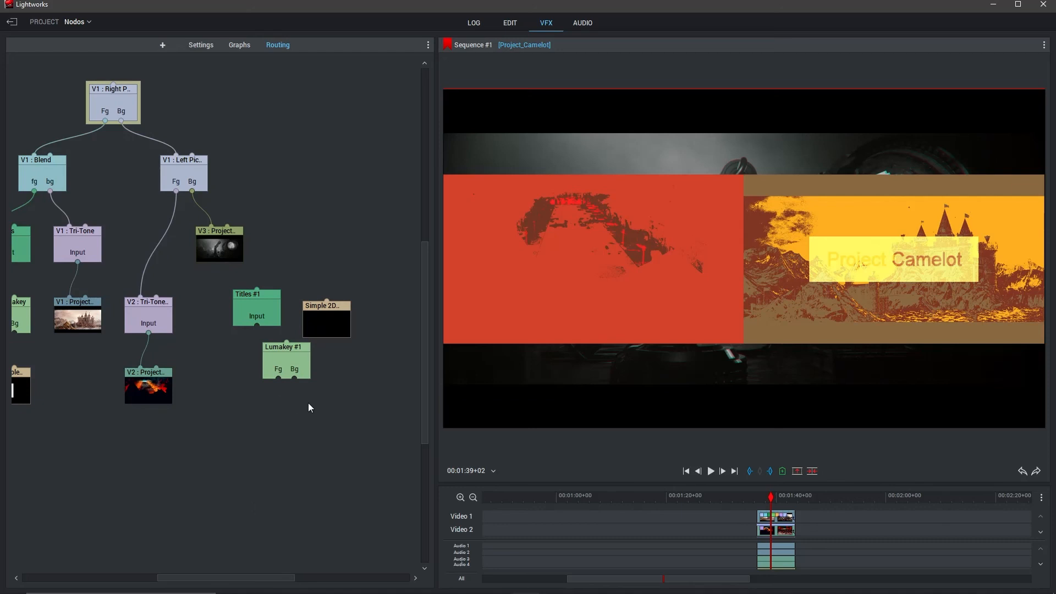
pyautogui.moveTo(268, 405); pyautogui.dragTo(292, 443)
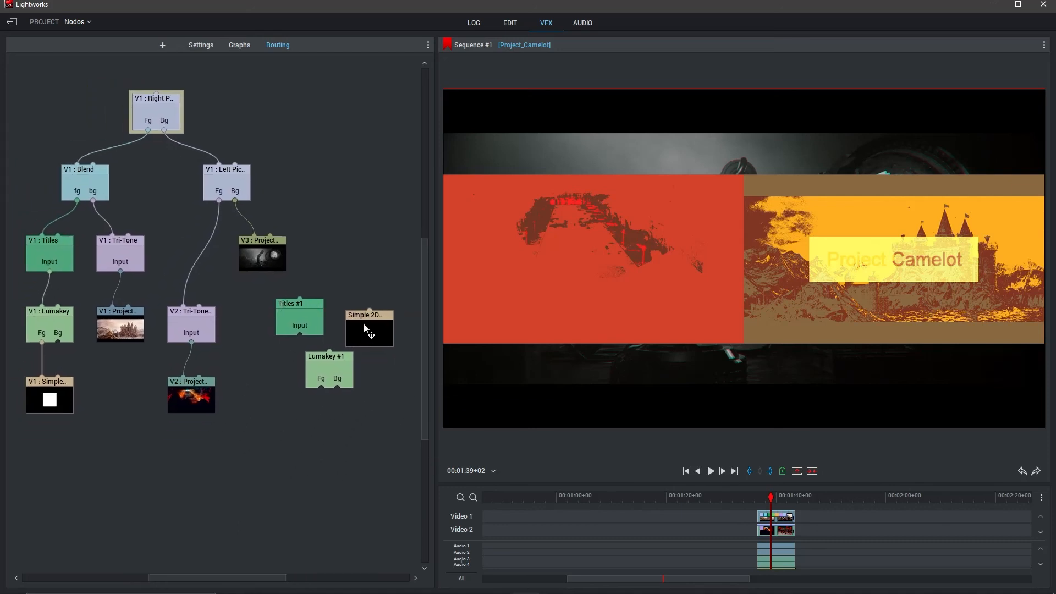
pyautogui.moveTo(364, 323); pyautogui.dragTo(322, 388)
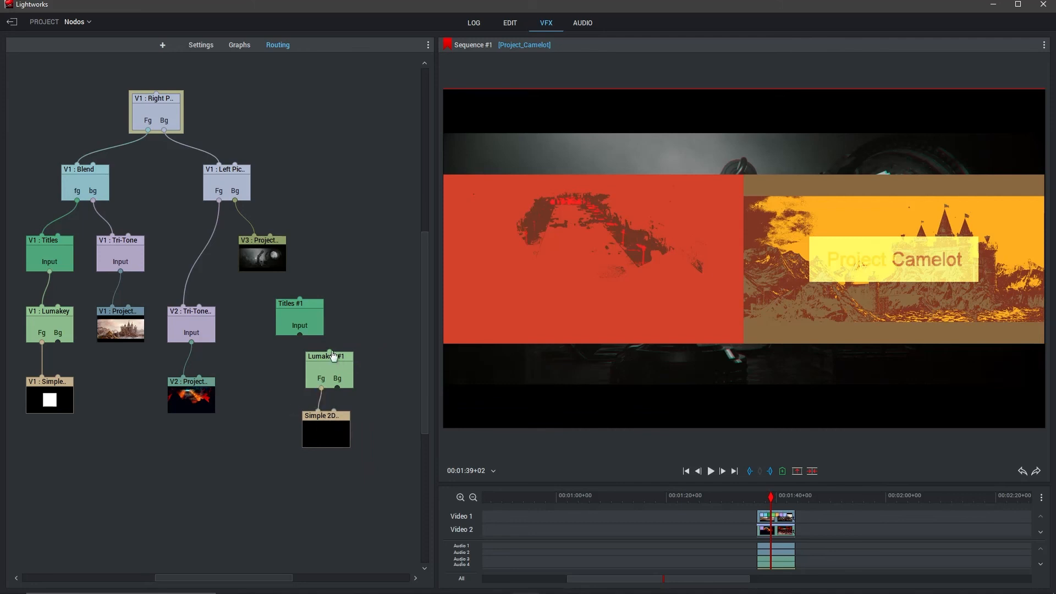
pyautogui.moveTo(328, 351); pyautogui.dragTo(338, 283)
pyautogui.moveTo(339, 373); pyautogui.dragTo(340, 348)
pyautogui.moveTo(321, 421); pyautogui.dragTo(324, 407)
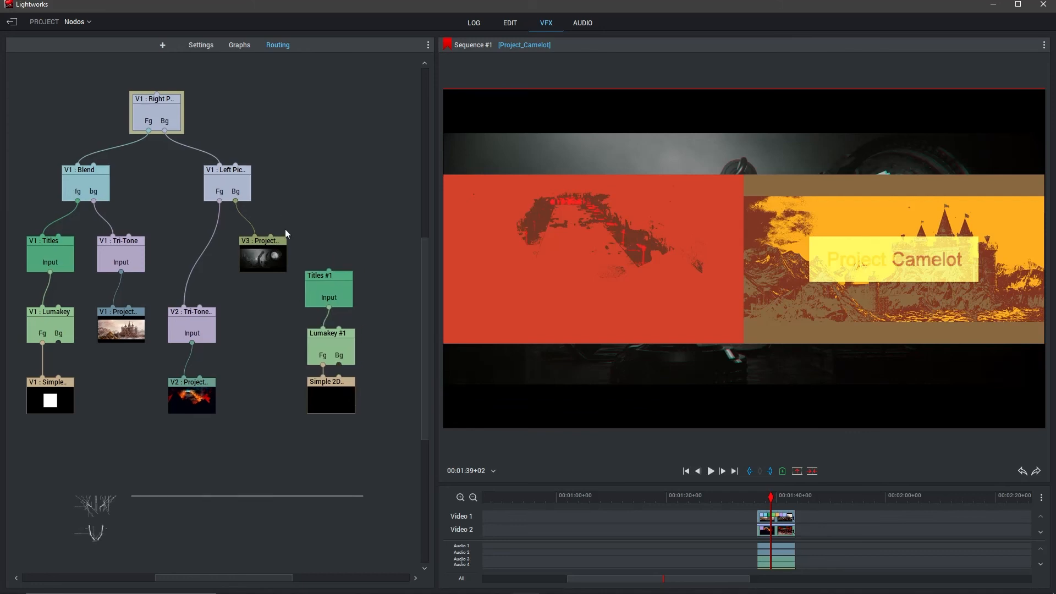
# Step: Add a Mix Blend node with Titles #1 as fg and Tri-Tone #3 as bg, feeding Left Picture's Fg input
pyautogui.click(162, 45)
pyautogui.click(234, 63)
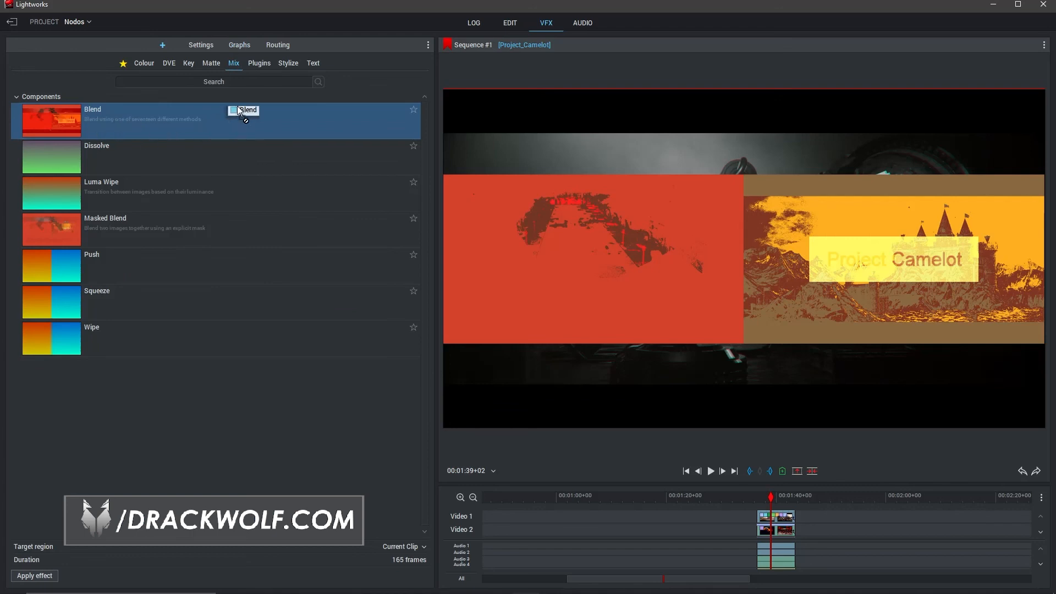
pyautogui.moveTo(238, 107); pyautogui.dragTo(274, 39)
pyautogui.moveTo(345, 308); pyautogui.dragTo(344, 308)
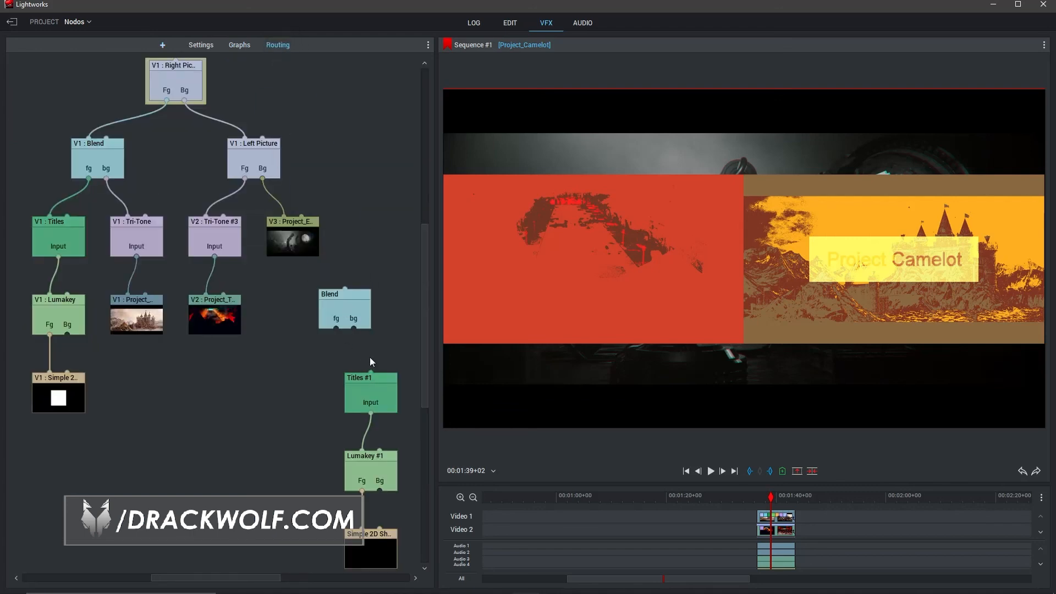
pyautogui.moveTo(373, 375); pyautogui.dragTo(336, 328)
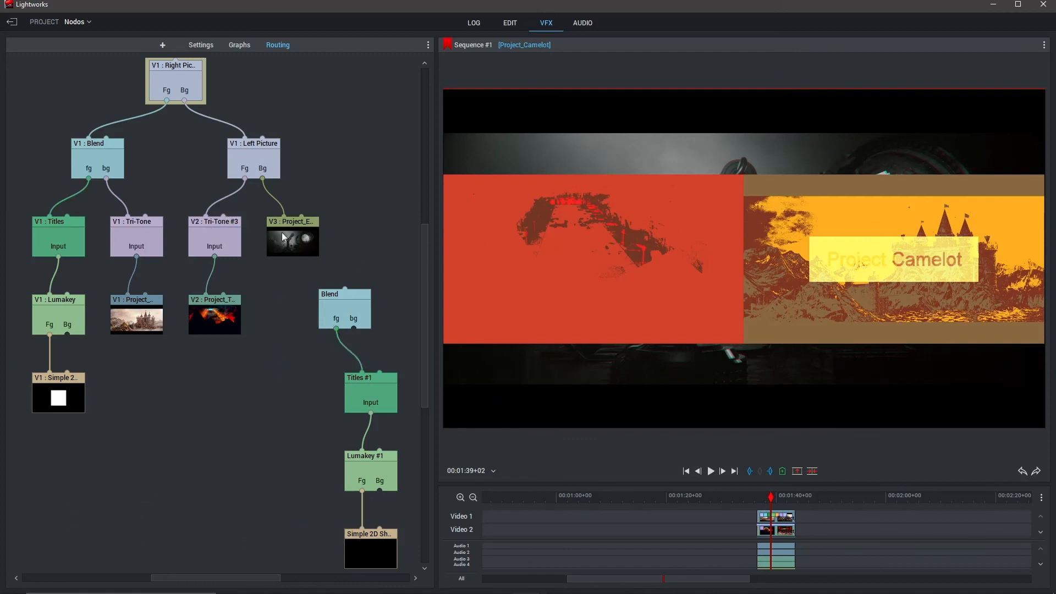
pyautogui.moveTo(251, 216); pyautogui.dragTo(355, 328)
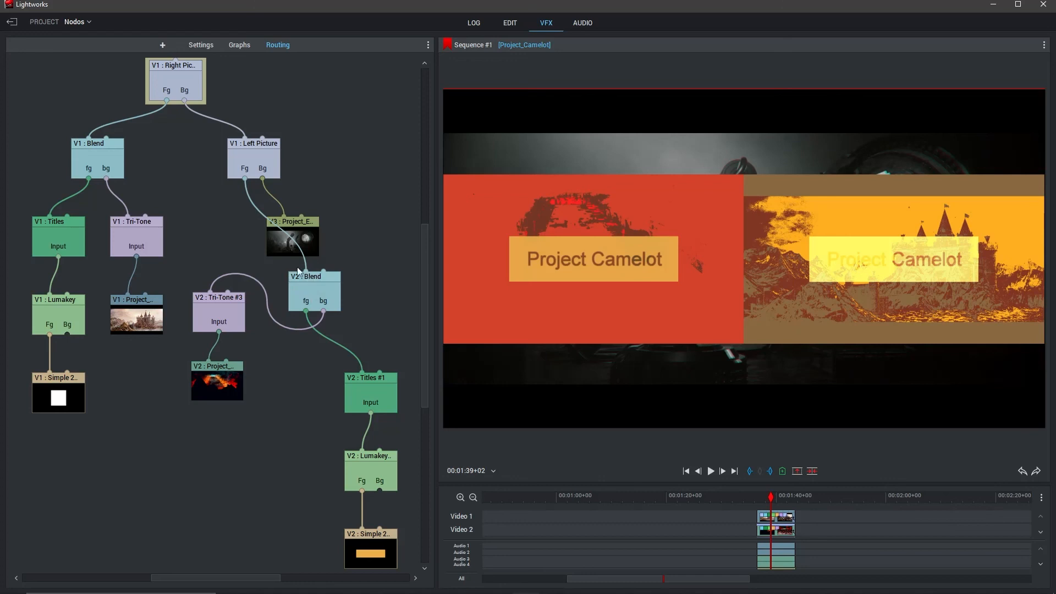
# Step: Arrange the V2 Blend, Titles, Lumakey and Simple 2D Shape nodes in a compact branch beneath Left Picture
pyautogui.moveTo(312, 288); pyautogui.dragTo(244, 235)
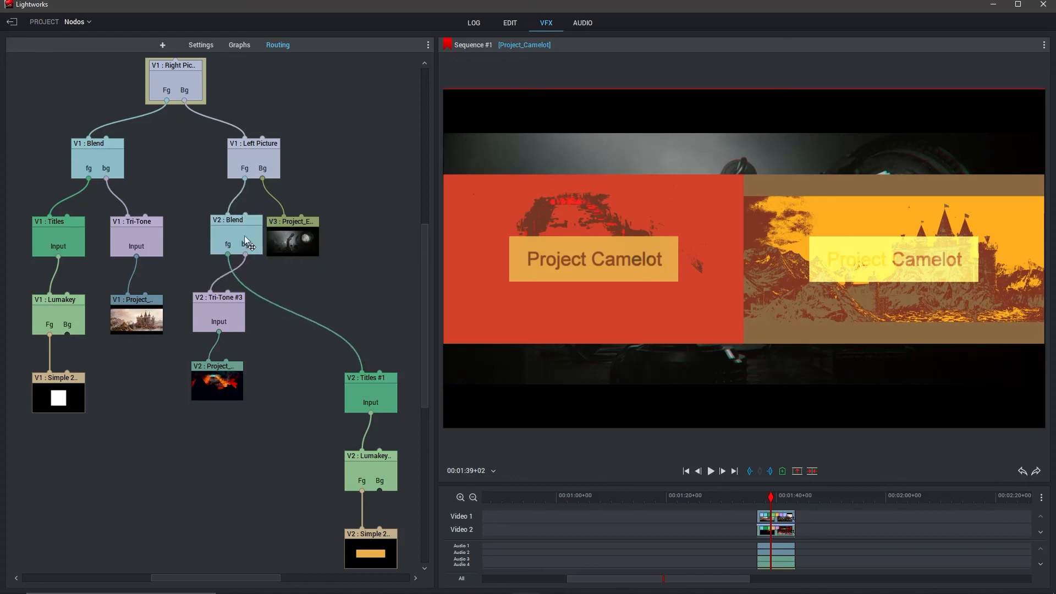
pyautogui.moveTo(358, 381); pyautogui.dragTo(295, 288)
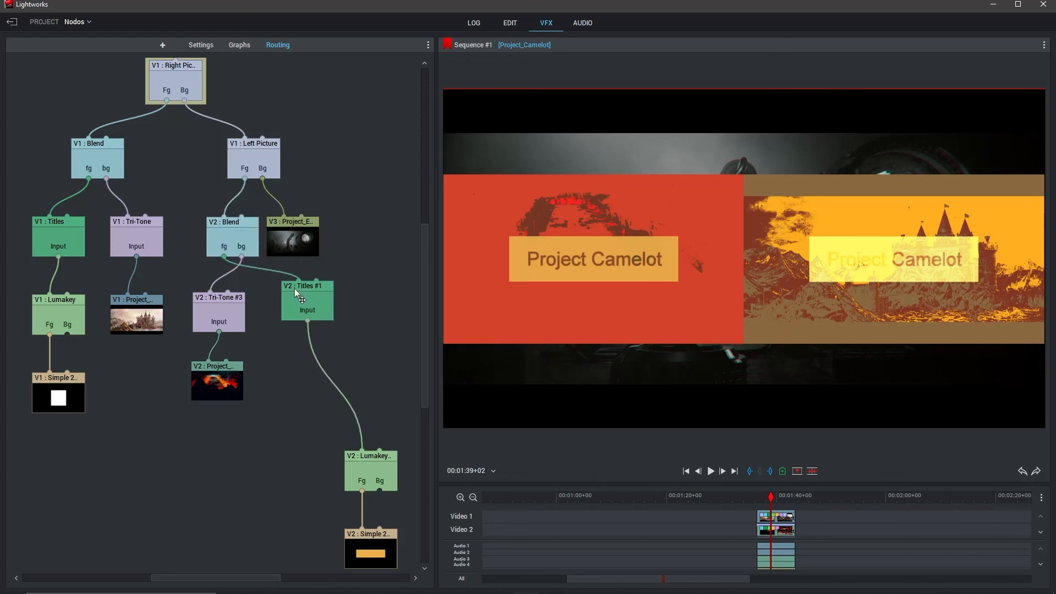
pyautogui.moveTo(355, 458); pyautogui.dragTo(308, 361)
pyautogui.moveTo(374, 543); pyautogui.dragTo(314, 436)
pyautogui.moveTo(309, 371); pyautogui.dragTo(300, 359)
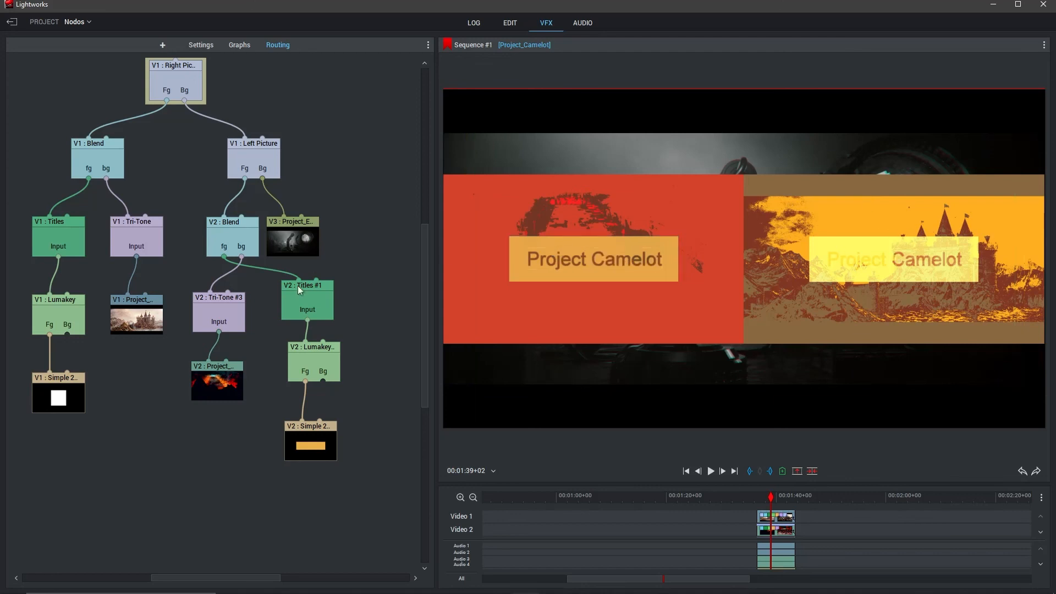
# Step: Set V2's Blend method to Add, its title text to "Project The Ripper" and its Simple 2D Shape colour to light pink
pyautogui.click(201, 45)
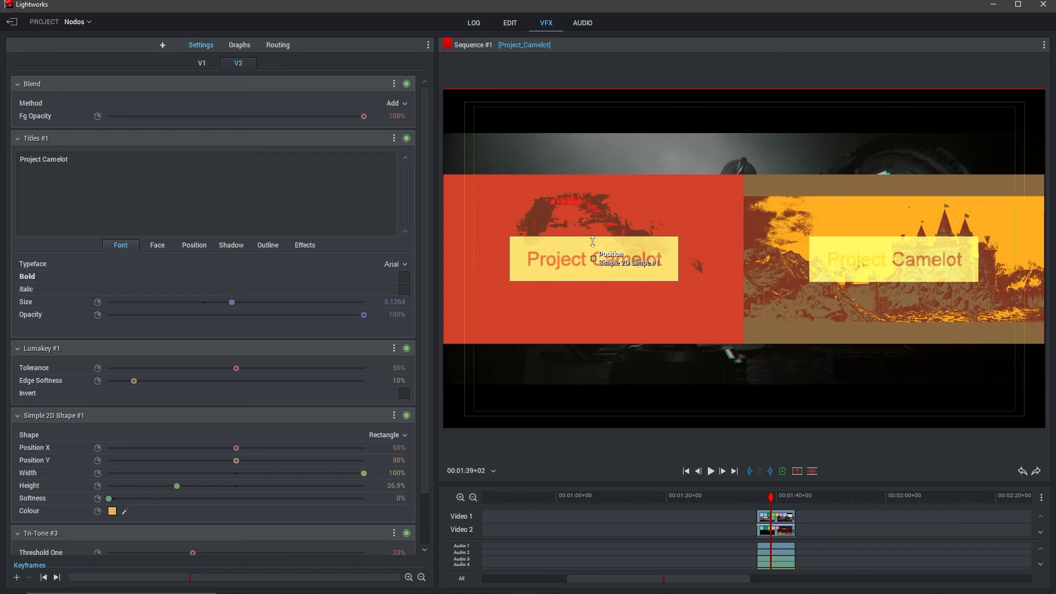
pyautogui.scroll(-3, 51, 310)
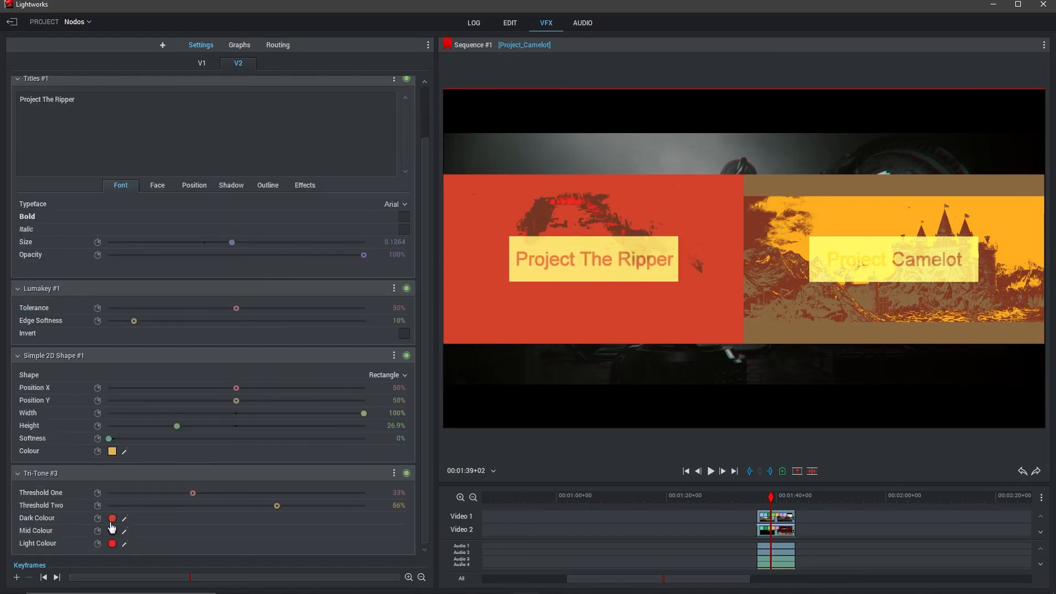
pyautogui.click(111, 528)
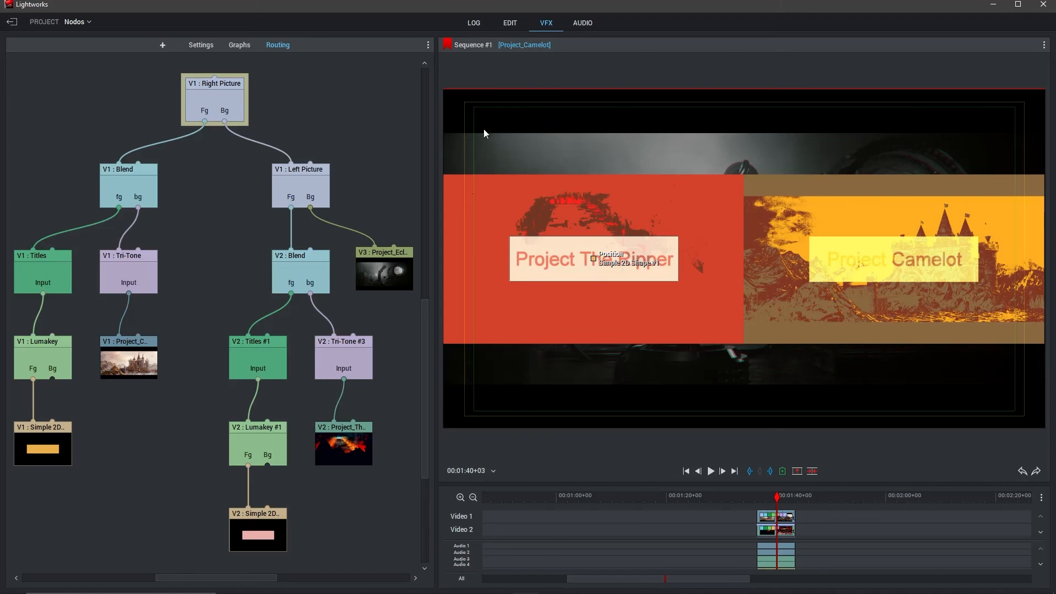
# Step: Add a Blur effect between the V3 clip and Left Picture's Bg input, repositioning the two V3 nodes
pyautogui.rightClick(386, 273)
pyautogui.moveTo(400, 296)
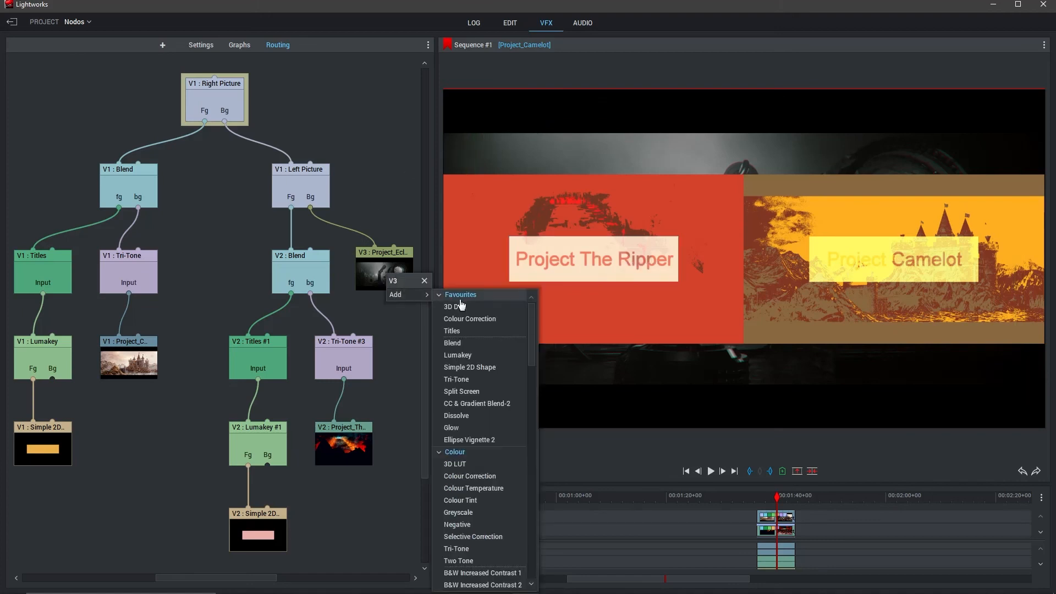
pyautogui.scroll(-5, 467, 466)
pyautogui.scroll(-10, 469, 479)
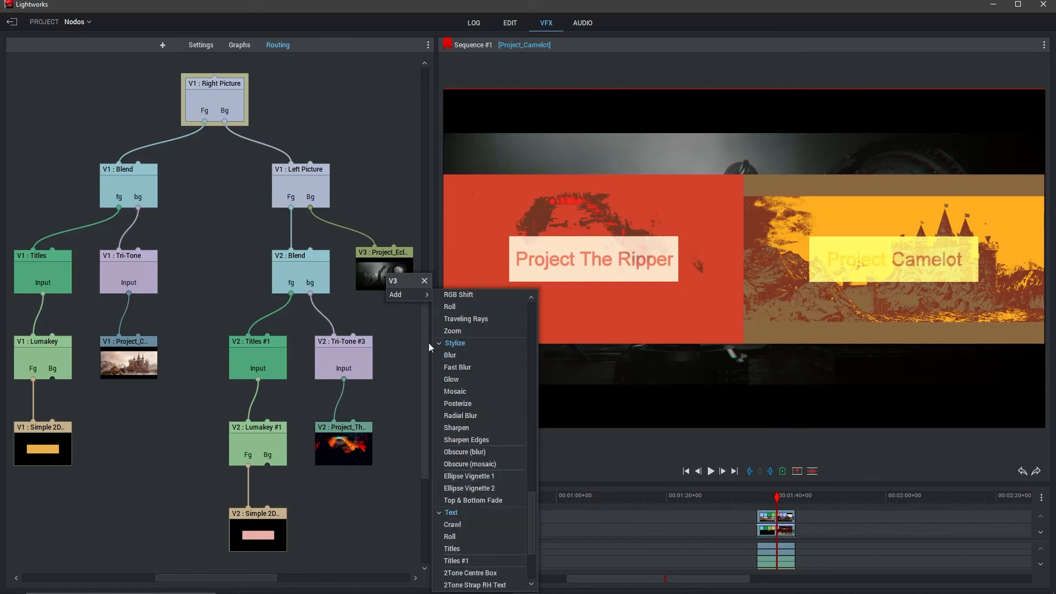
pyautogui.click(462, 356)
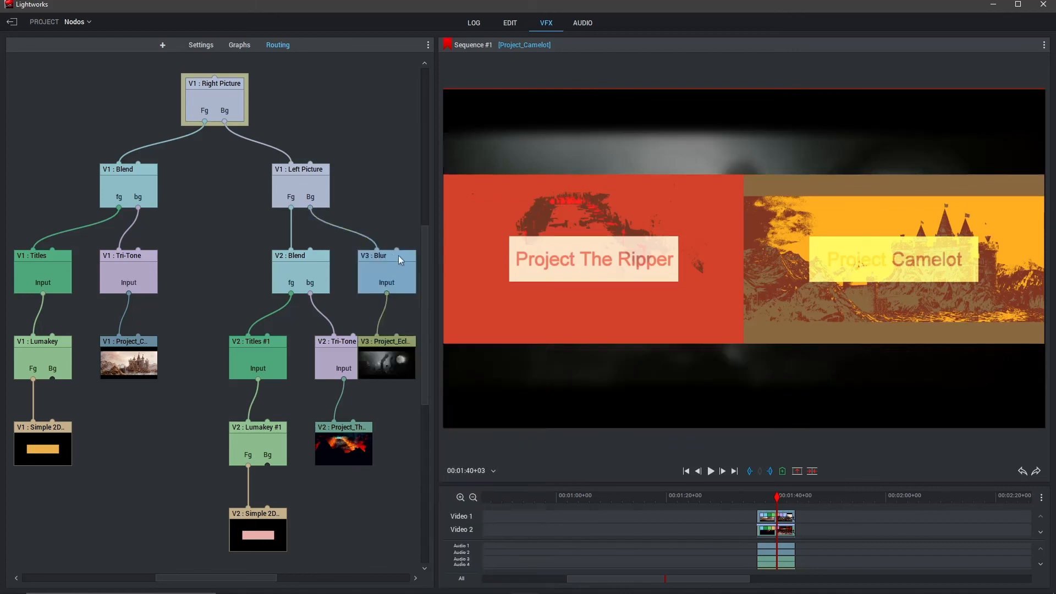
pyautogui.moveTo(393, 357); pyautogui.dragTo(407, 326)
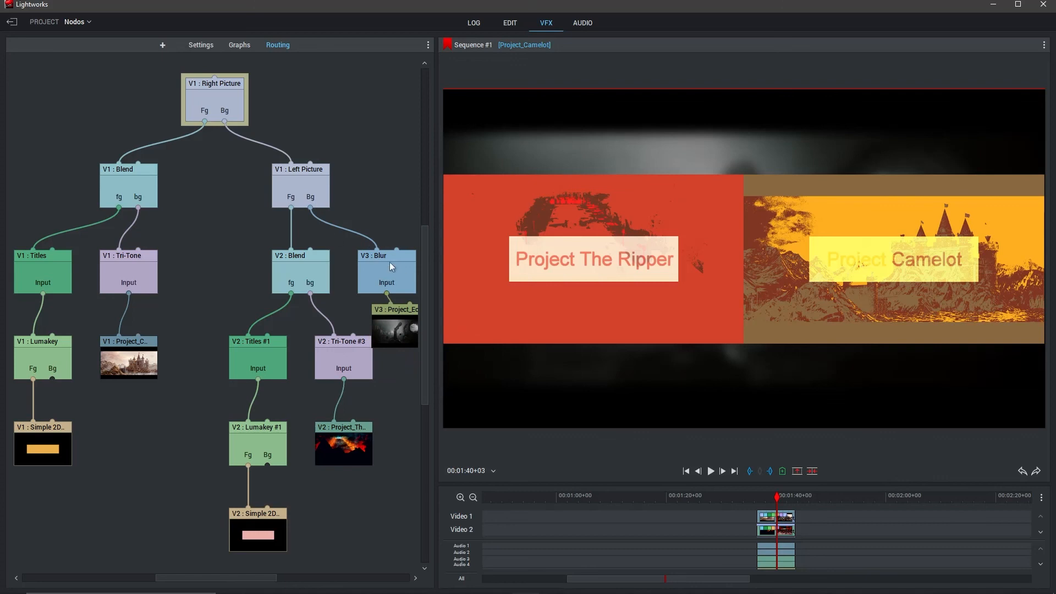
pyautogui.moveTo(389, 263); pyautogui.dragTo(375, 228)
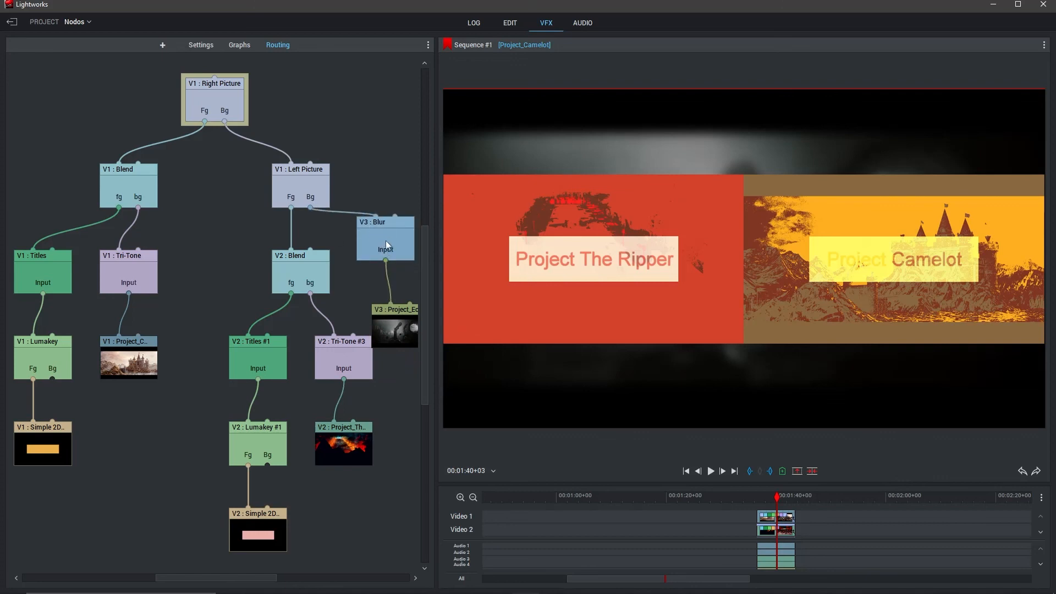
# Step: Increase the V3 Blur radius to about 23%
pyautogui.rightClick(385, 244)
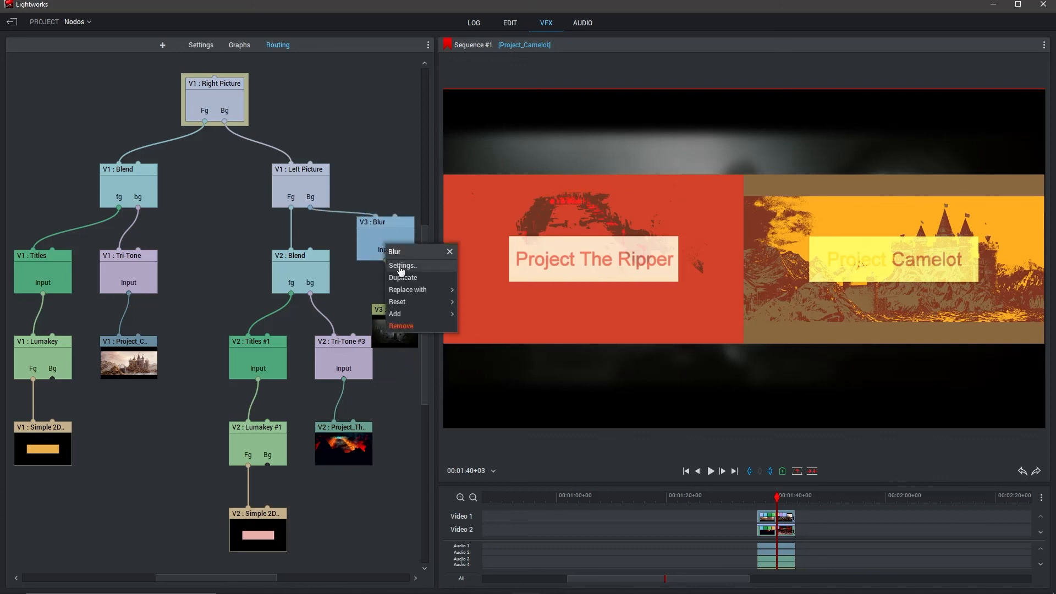
pyautogui.click(393, 252)
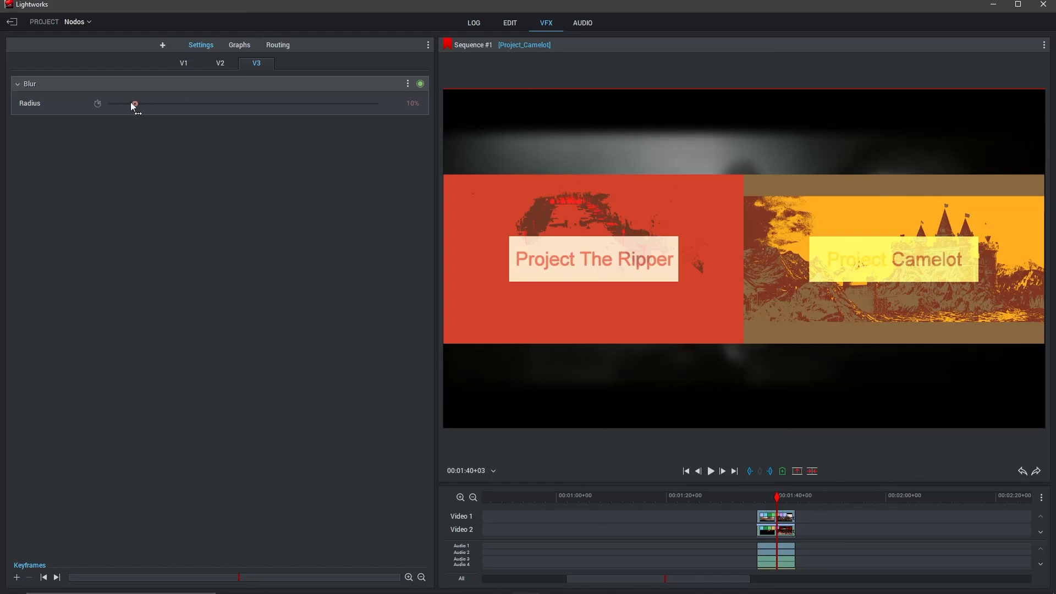
pyautogui.moveTo(131, 103); pyautogui.dragTo(176, 112)
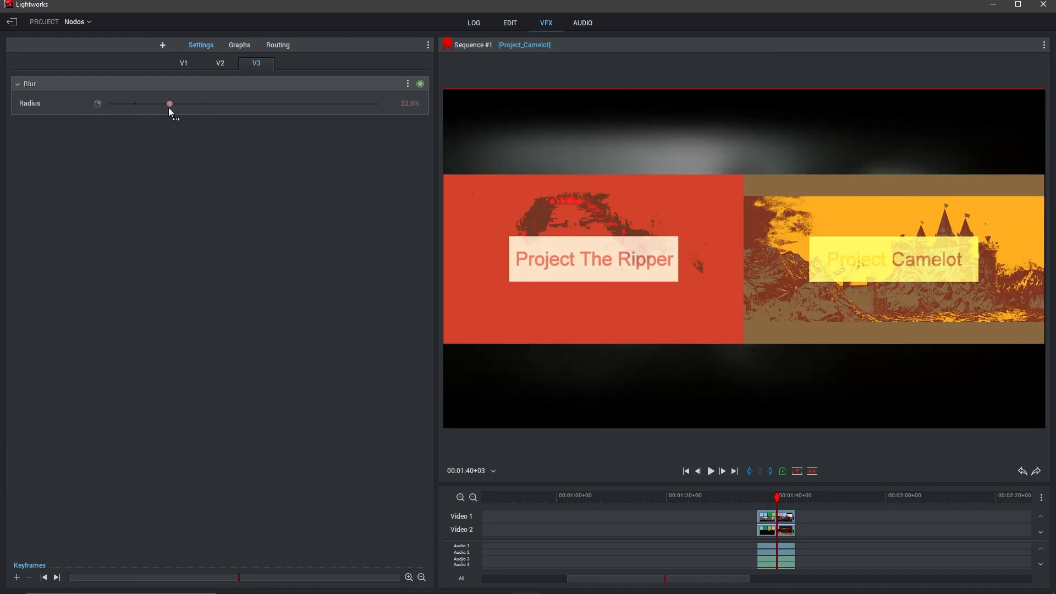
# Step: Preview the split screen along the clip and add a Colour Correction node above Right Picture in the routing
pyautogui.click(279, 49)
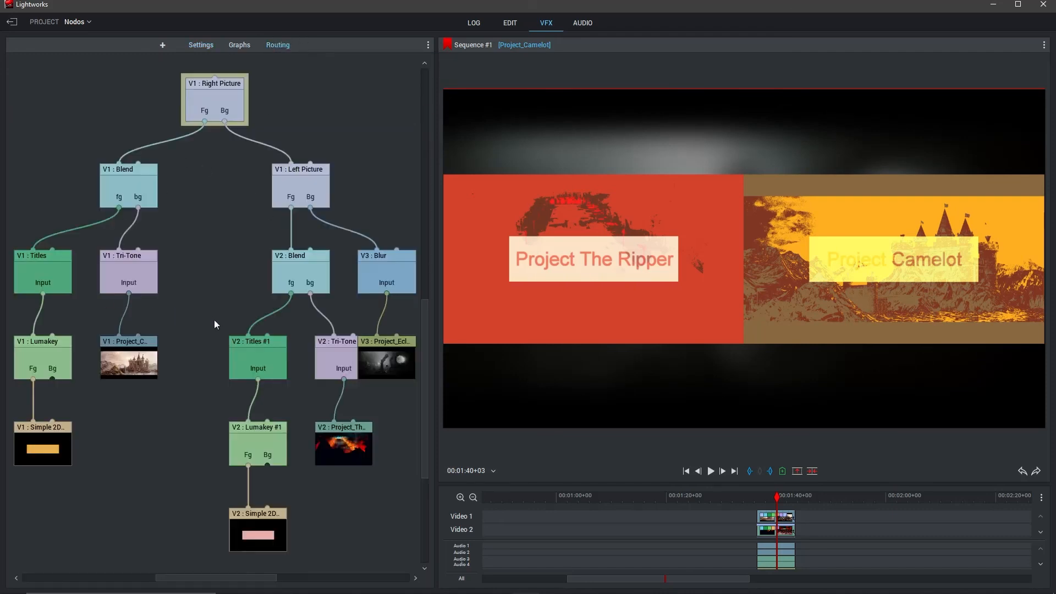
pyautogui.click(767, 498)
pyautogui.moveTo(766, 497); pyautogui.dragTo(780, 498)
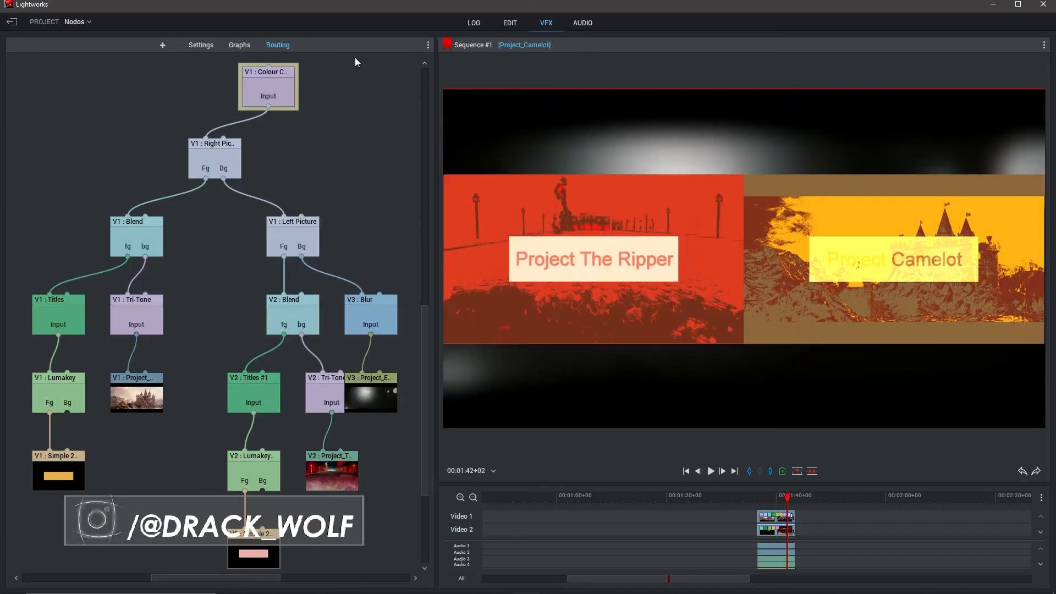
# Step: Unfold the Project_Camelot clip's effects onto a separate effects track in the Edit workspace
pyautogui.click(515, 30)
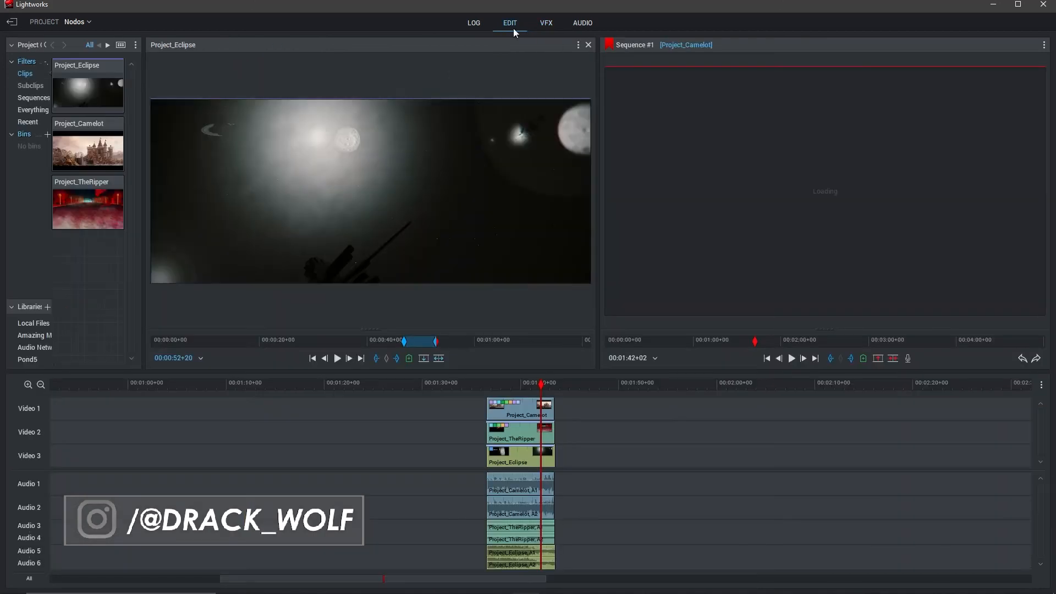
pyautogui.moveTo(538, 389)
pyautogui.mouseDown()
pyautogui.moveTo(501, 399)
pyautogui.moveTo(524, 397)
pyautogui.mouseUp()
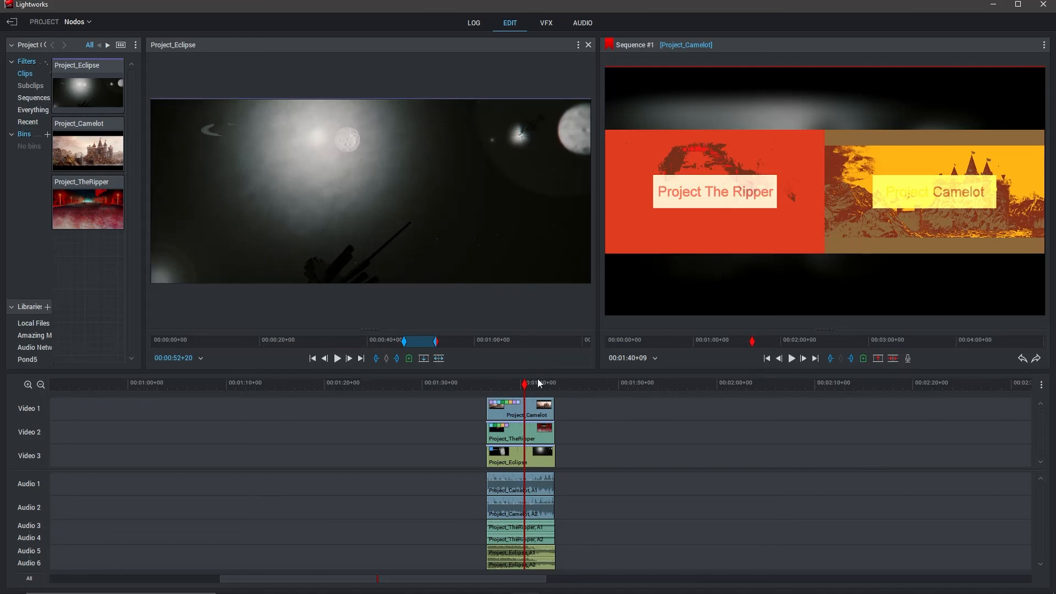
pyautogui.rightClick(515, 414)
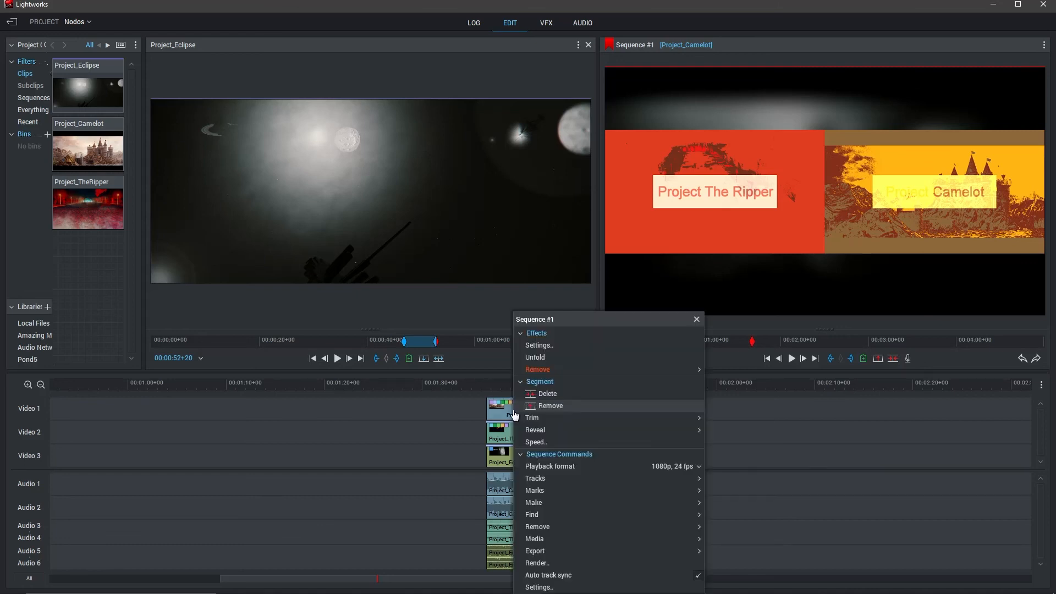
pyautogui.click(561, 362)
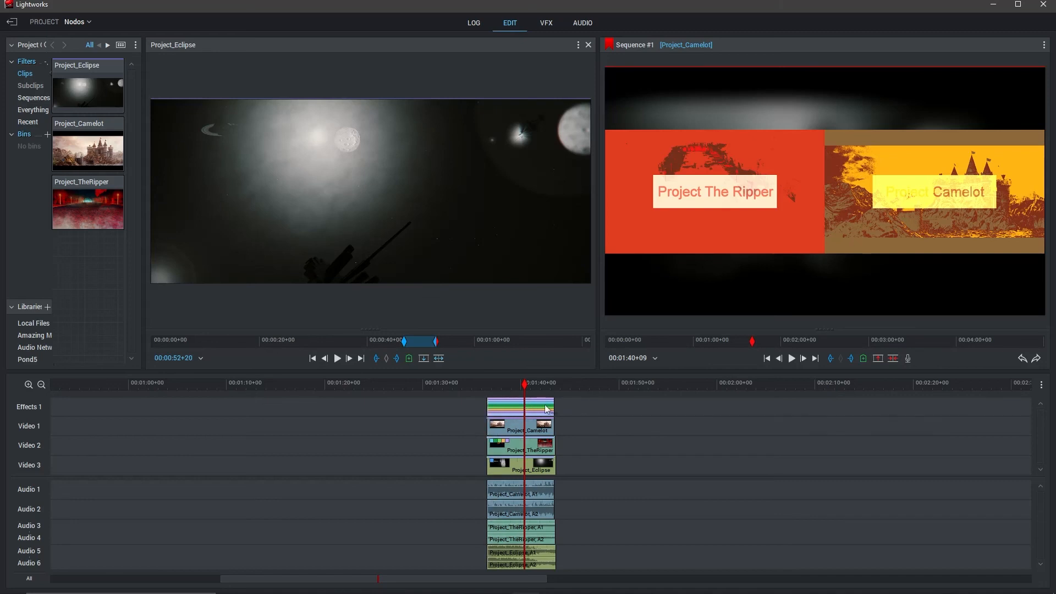
# Step: Shorten the unfolded effects segment, test it beyond the clips, and place it back over the middle of the clips
pyautogui.doubleClick(498, 409)
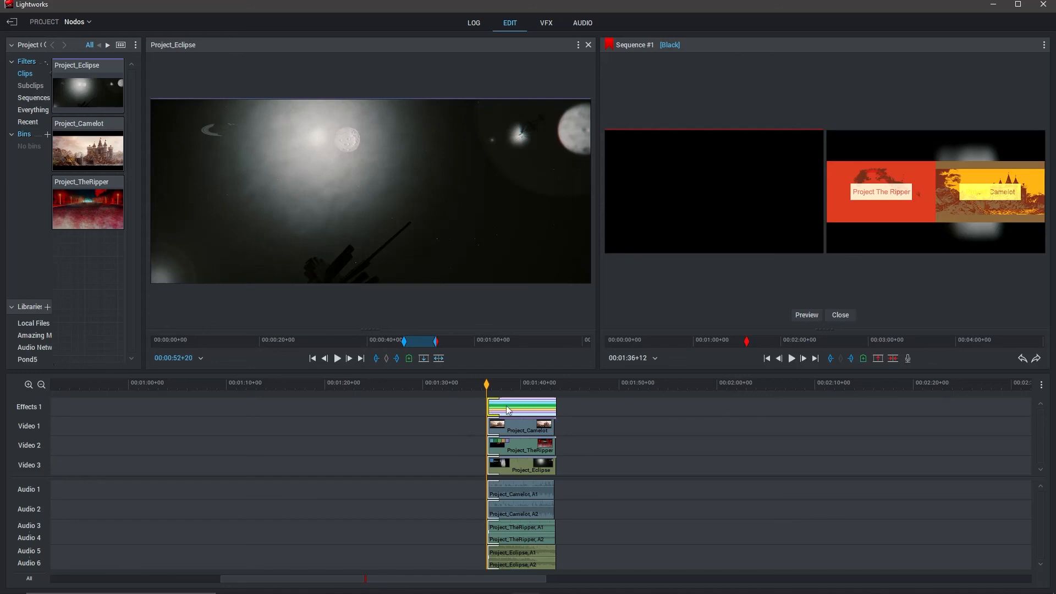
pyautogui.moveTo(507, 406); pyautogui.dragTo(617, 383)
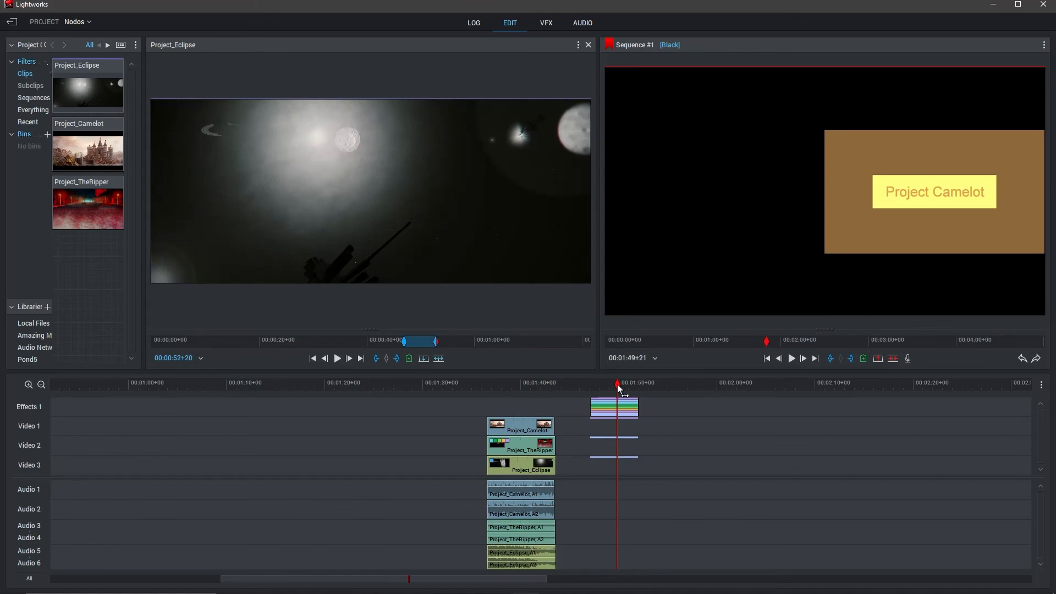
pyautogui.moveTo(615, 388); pyautogui.dragTo(520, 383)
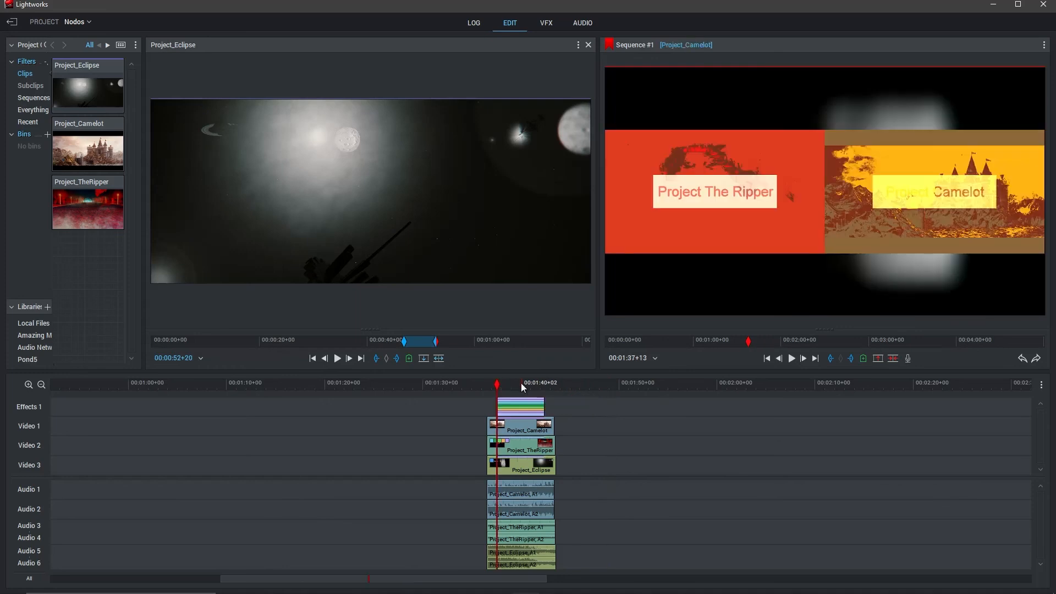
# Step: Display the unfolded effects' node routing in the VFX workspace at 00:01:40+02
pyautogui.click(521, 383)
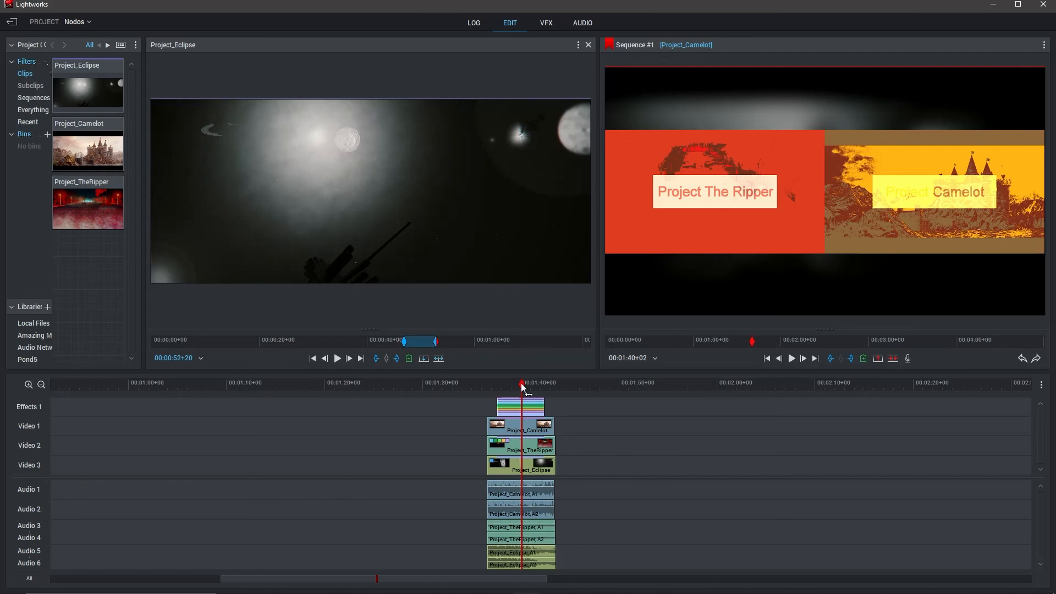
pyautogui.click(543, 23)
pyautogui.click(279, 45)
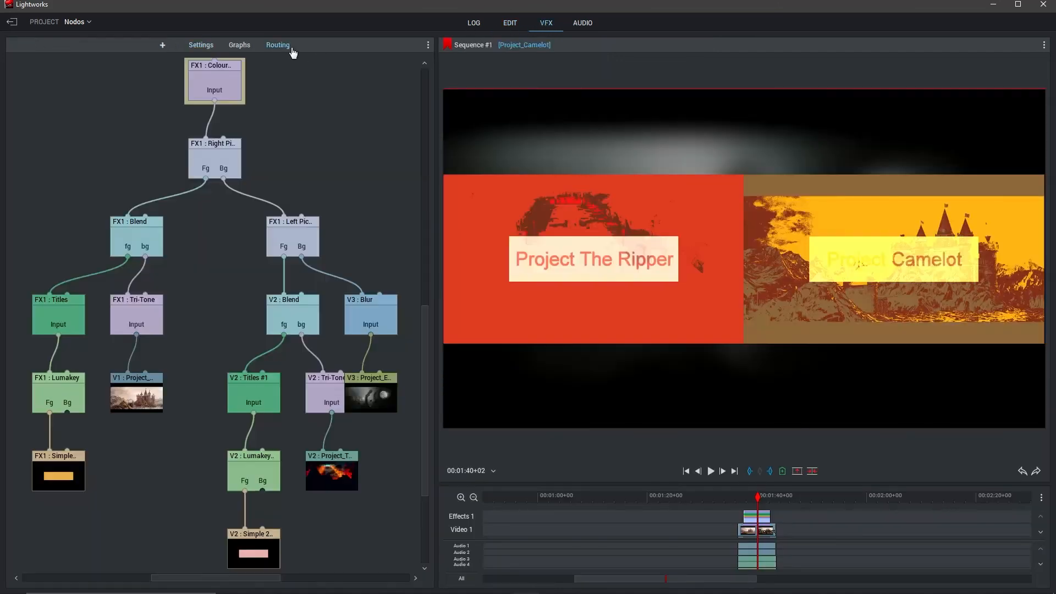